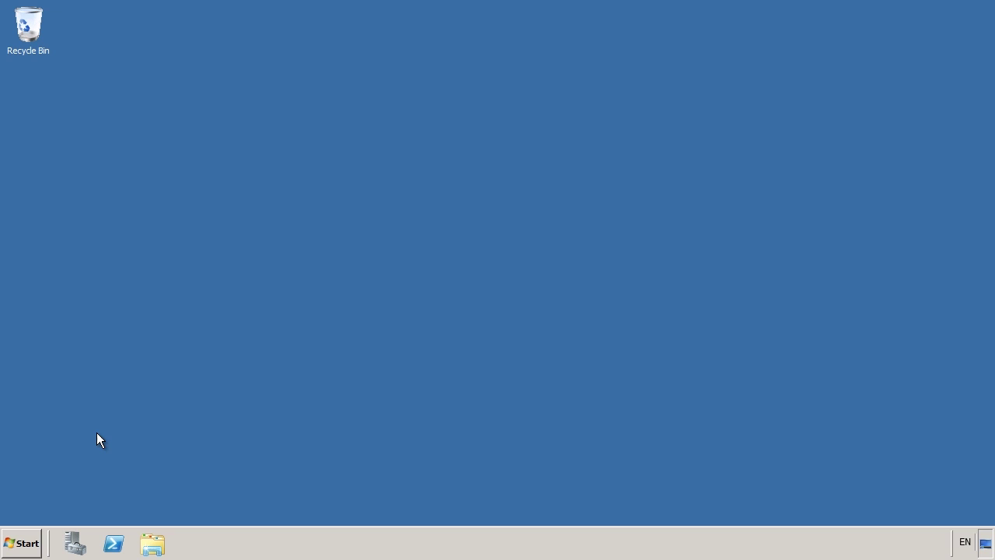
# Launch Active Directory Users and Computers and list the ITFreeTraining.local Computers container, selecting NYDC8.
pyautogui.click(22, 542)
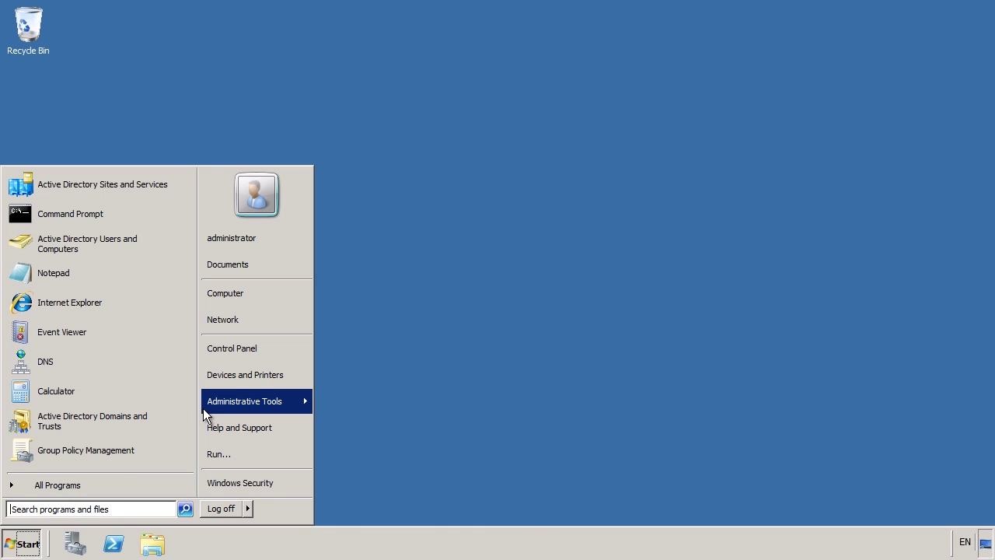
pyautogui.moveTo(210, 409)
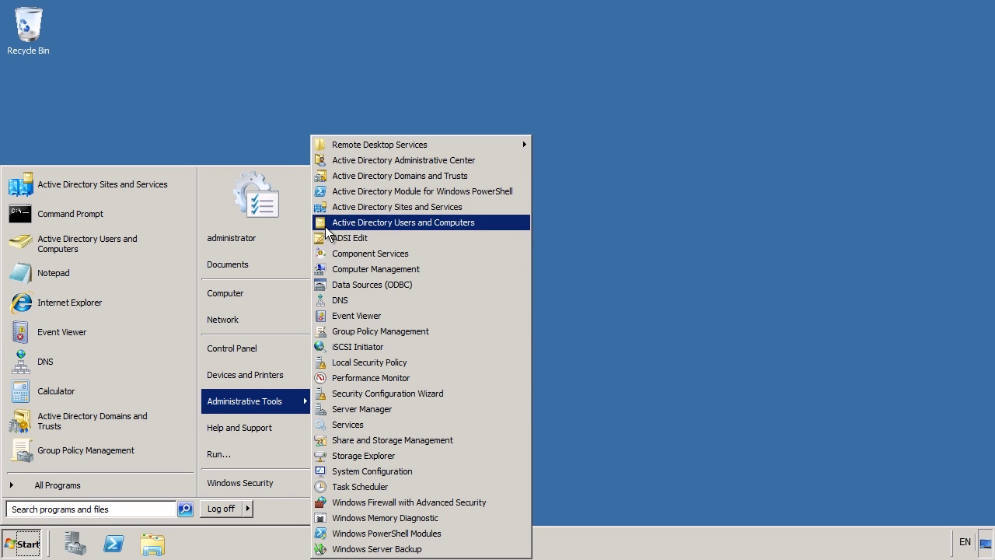
pyautogui.click(510, 226)
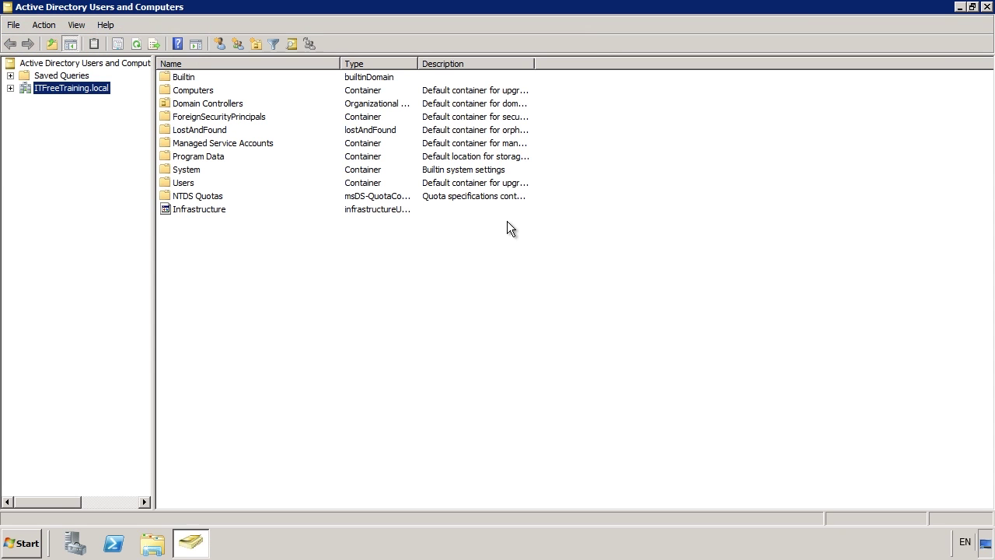
pyautogui.click(10, 88)
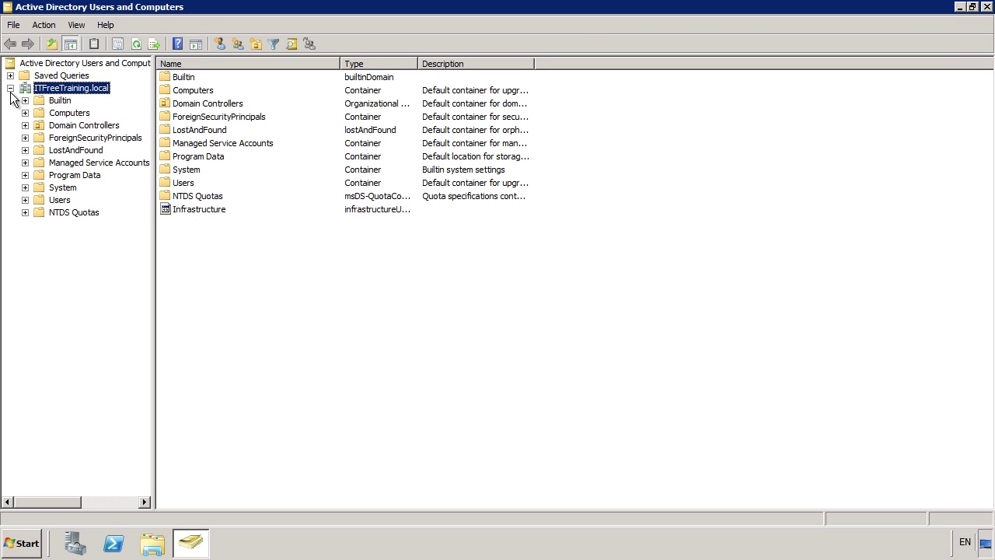
pyautogui.click(71, 114)
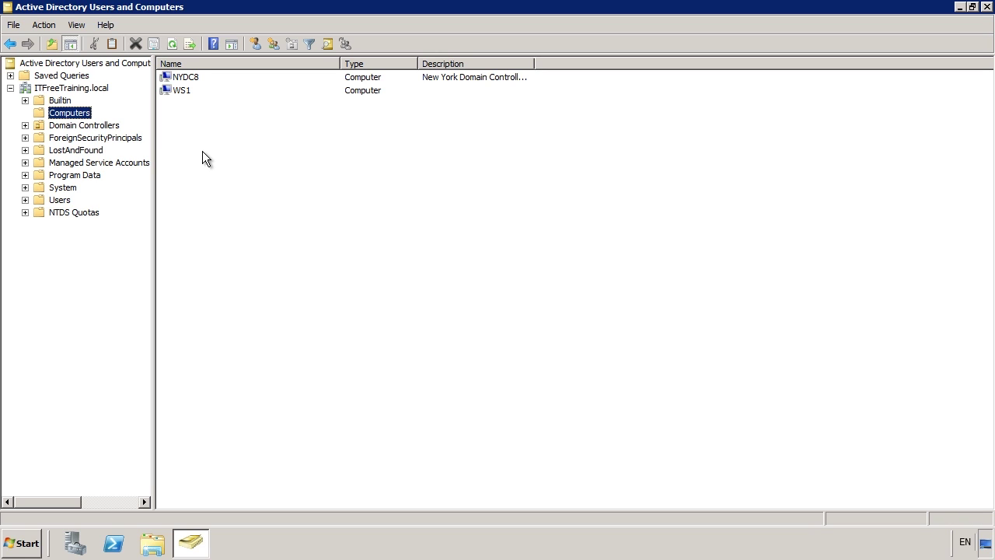
pyautogui.click(214, 77)
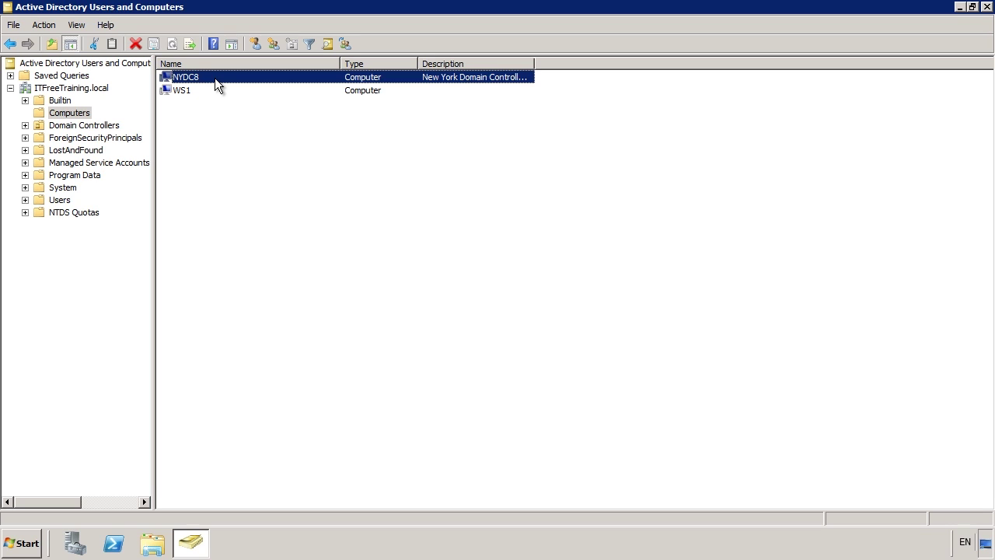
pyautogui.rightClick(215, 77)
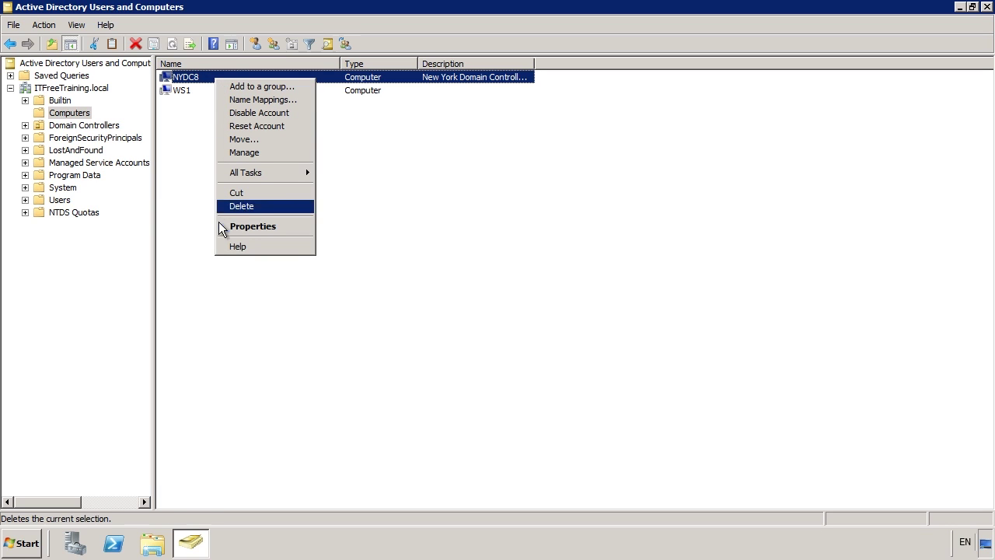
pyautogui.click(304, 230)
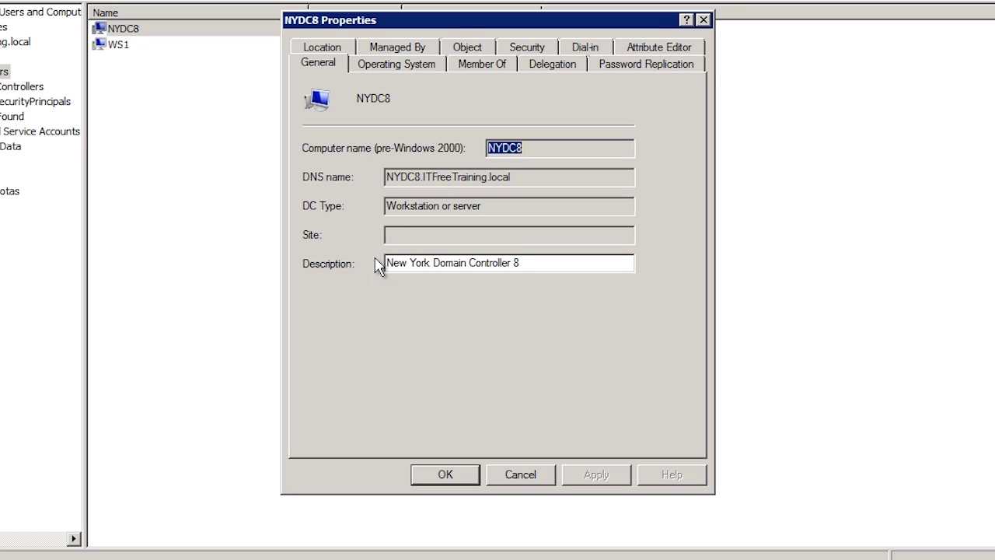
pyautogui.click(315, 50)
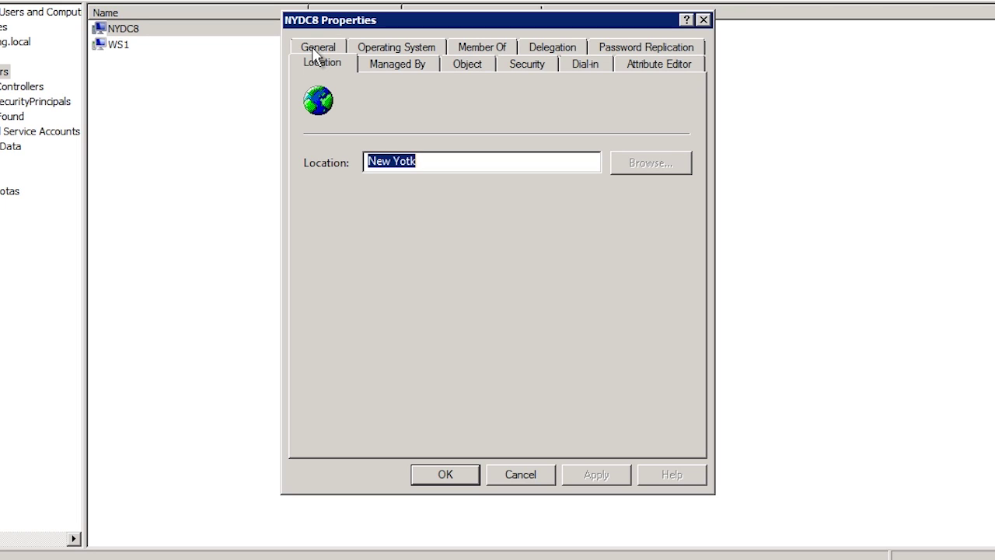
pyautogui.click(414, 54)
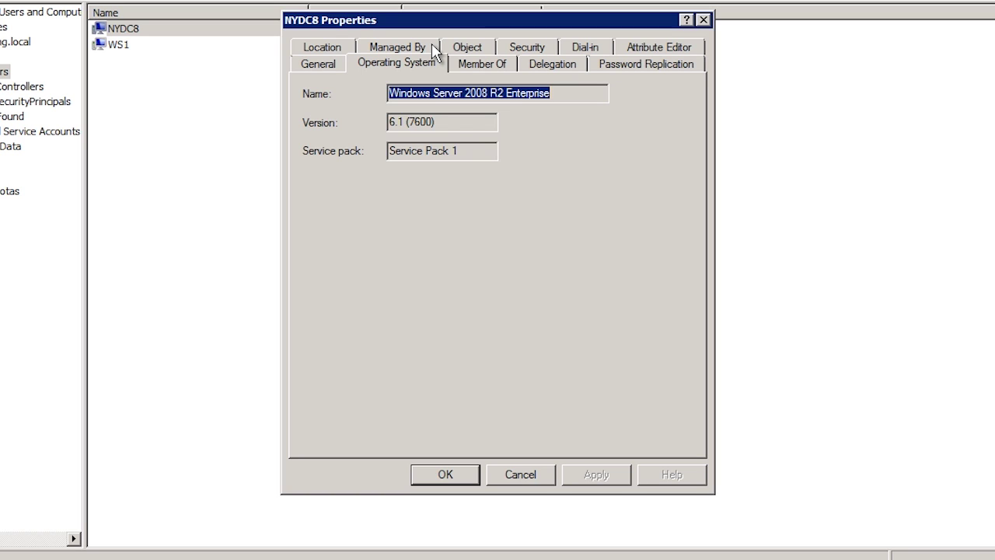
pyautogui.click(691, 53)
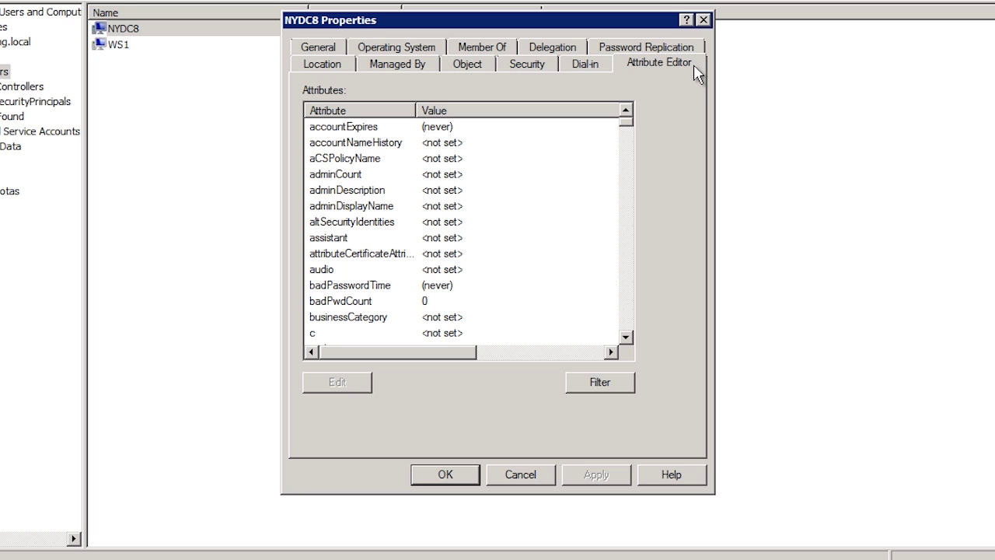
pyautogui.click(520, 474)
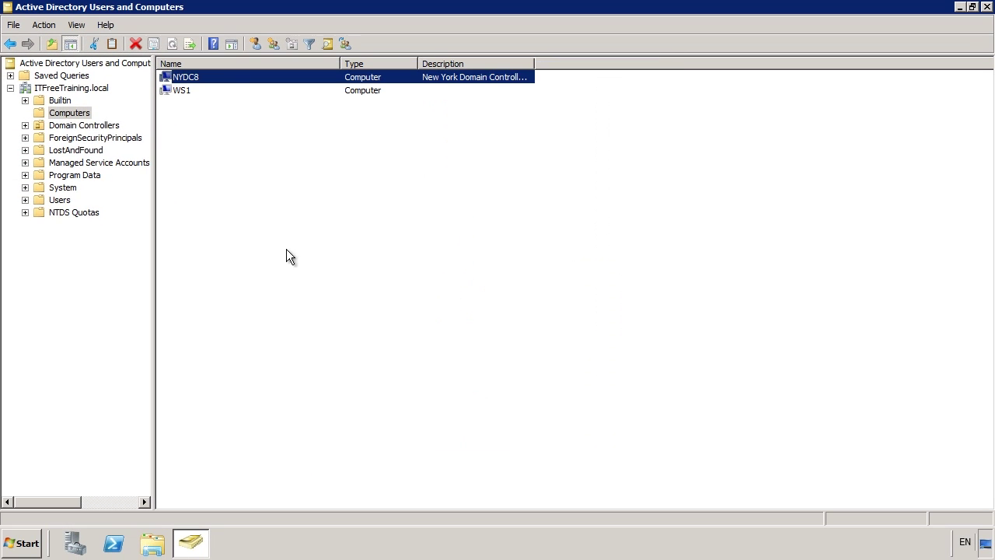
# List the Domain Controllers and review NYDC3's General properties, closing them without changes.
pyautogui.click(75, 127)
pyautogui.click(175, 132)
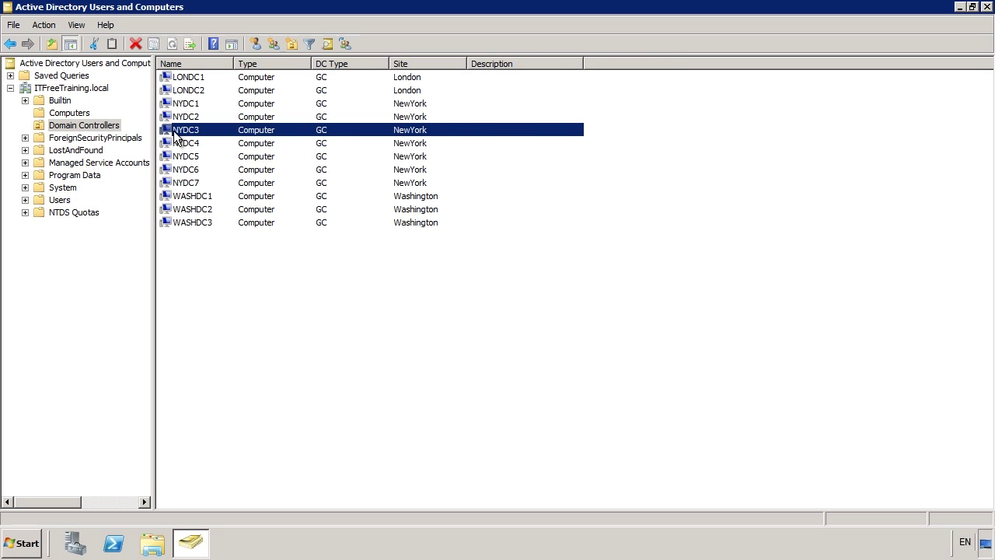
pyautogui.rightClick(175, 135)
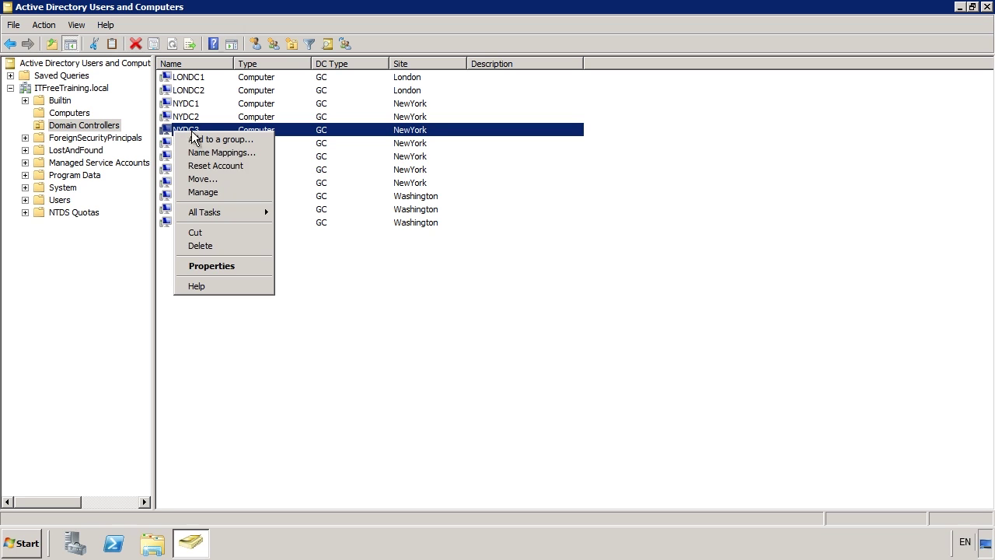
pyautogui.click(264, 266)
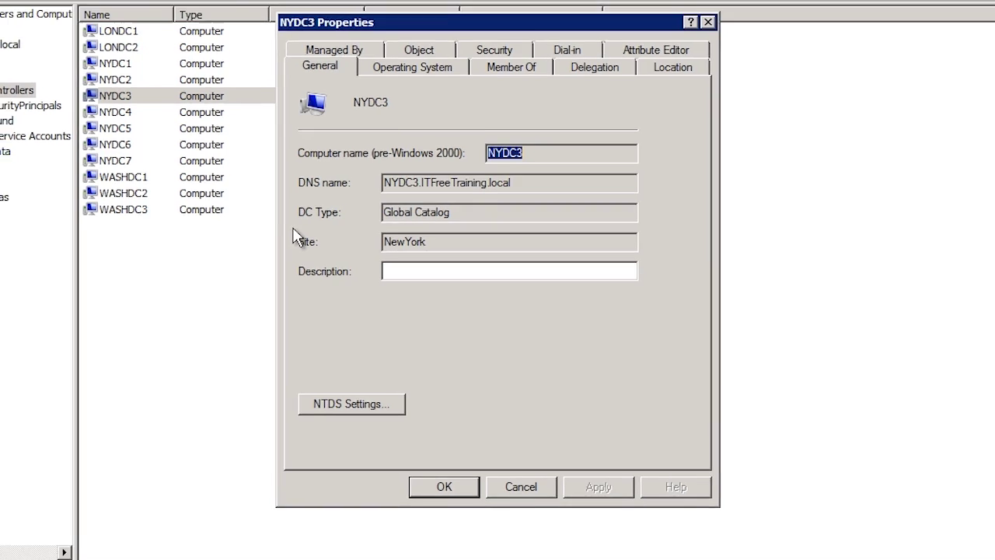
pyautogui.click(521, 490)
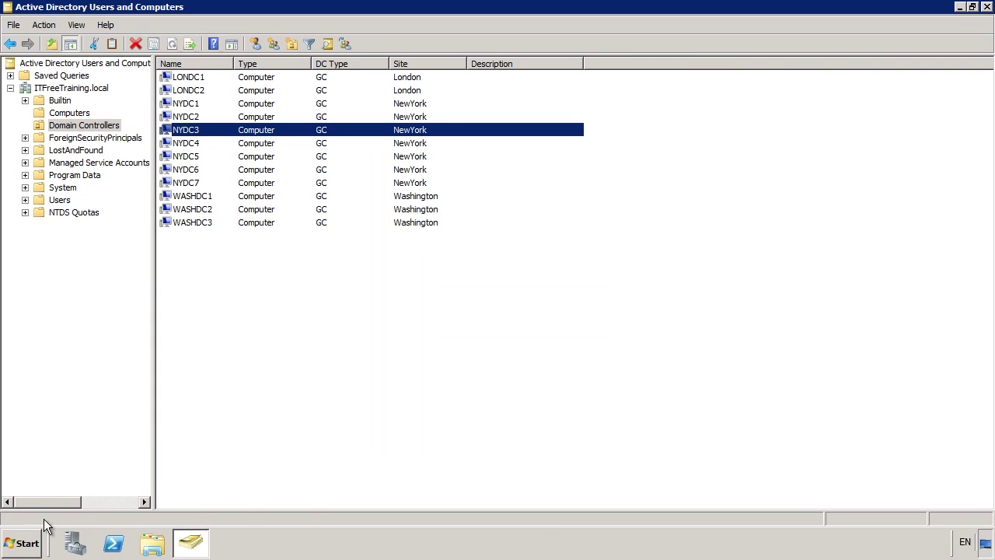
pyautogui.press('super')
pyautogui.moveTo(246, 407)
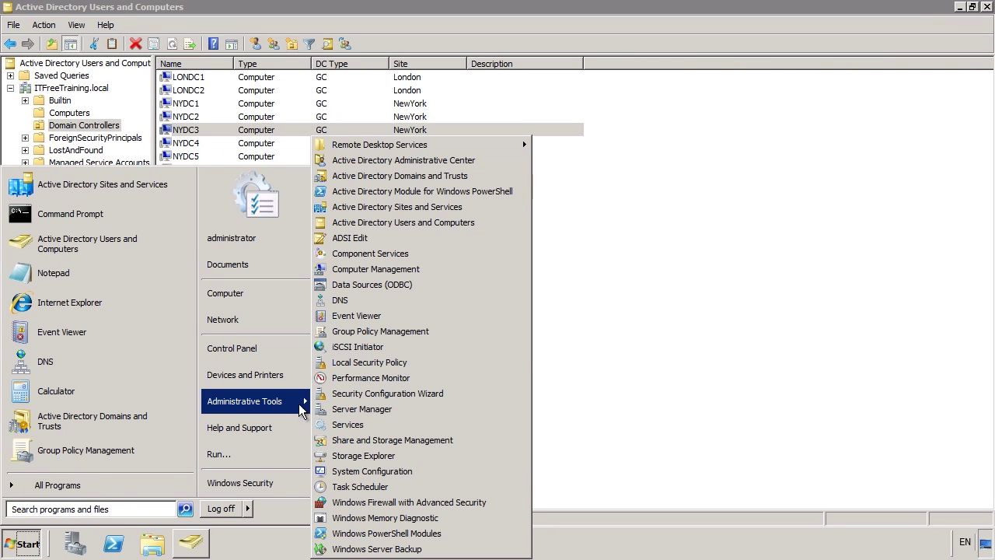
pyautogui.click(503, 334)
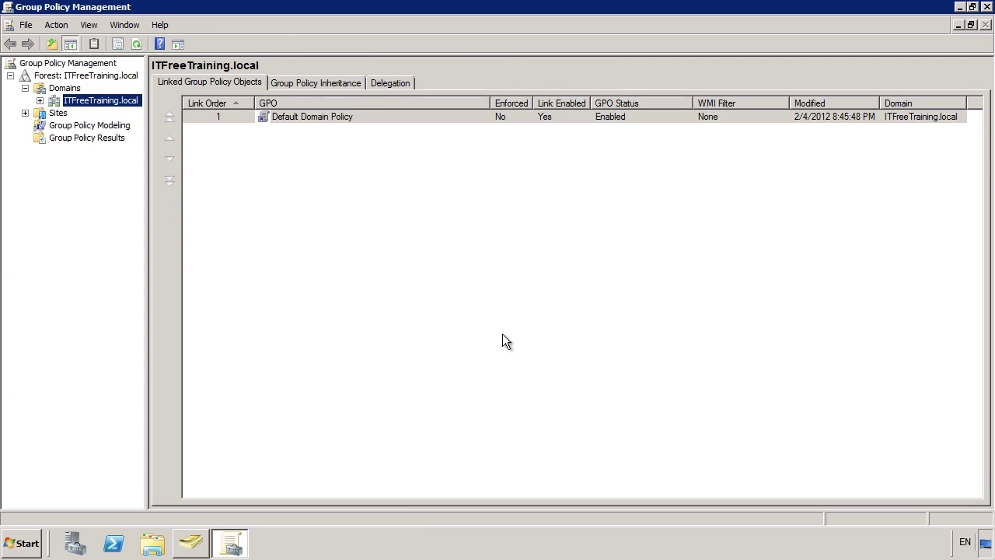
pyautogui.click(39, 101)
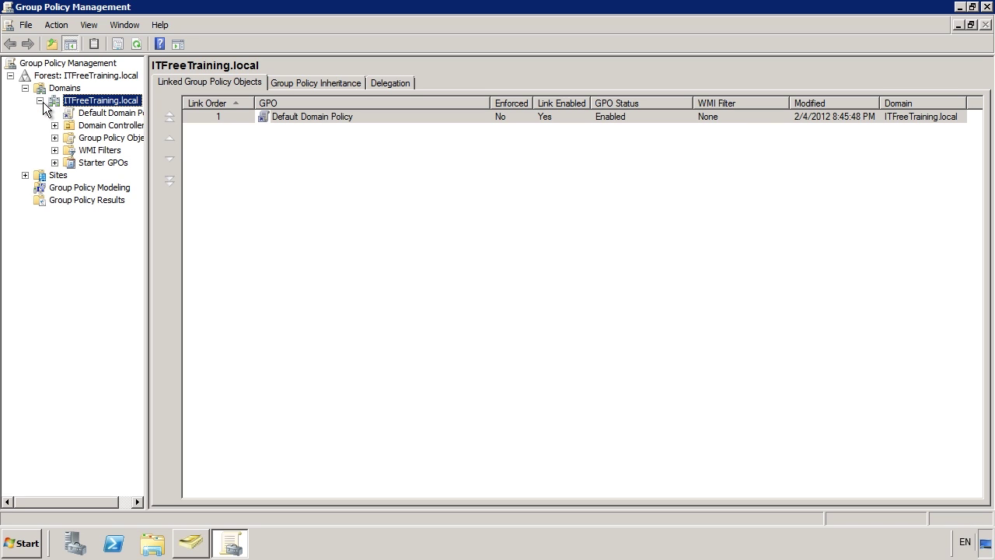
pyautogui.click(81, 113)
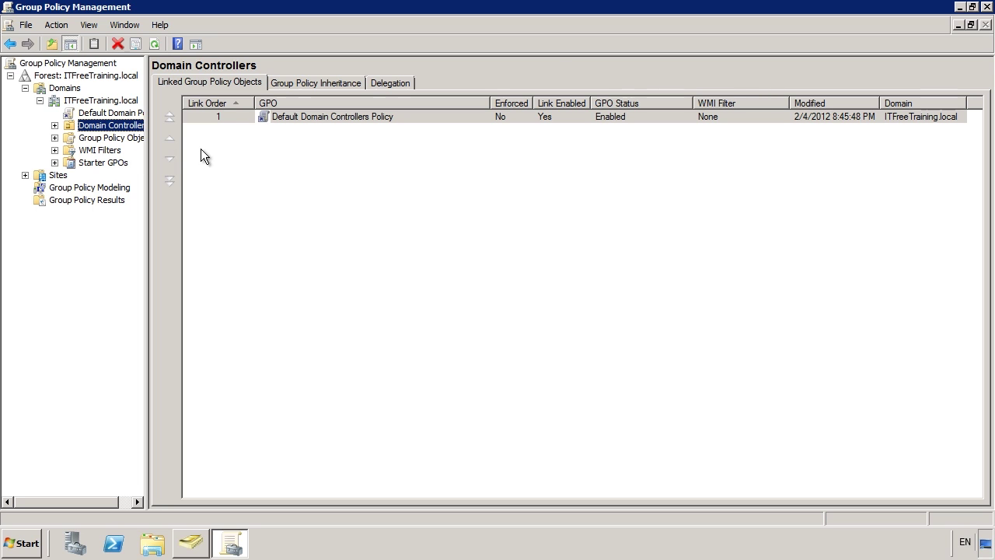
pyautogui.click(986, 7)
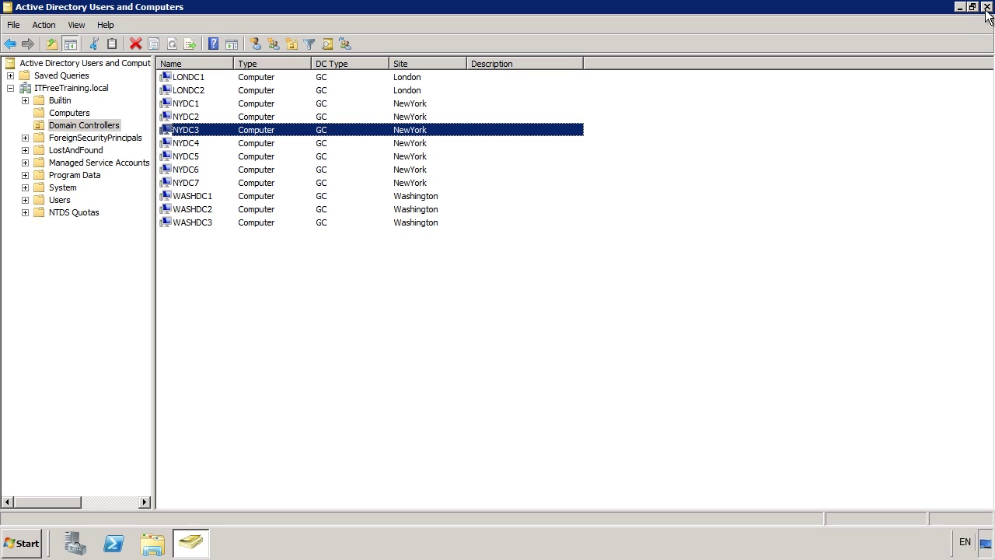
# Create a New York organizational unit in the ITFreeTraining.local domain.
pyautogui.rightClick(61, 91)
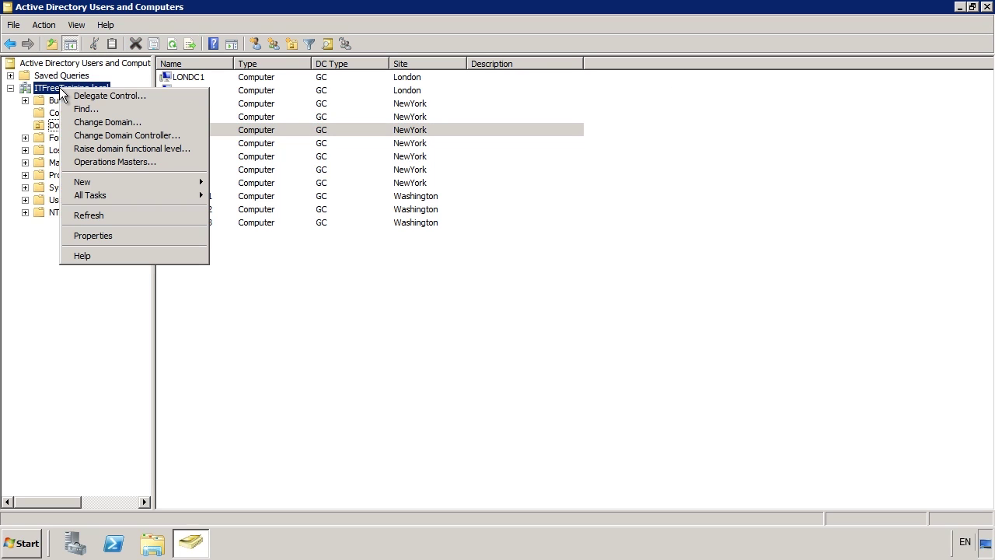
pyautogui.moveTo(104, 182)
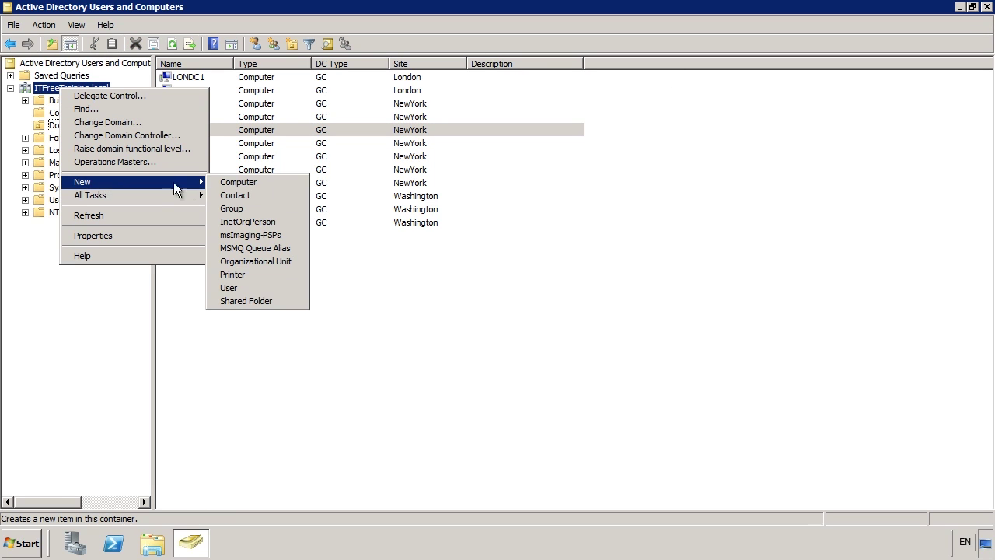
pyautogui.click(298, 263)
pyautogui.write('New York')
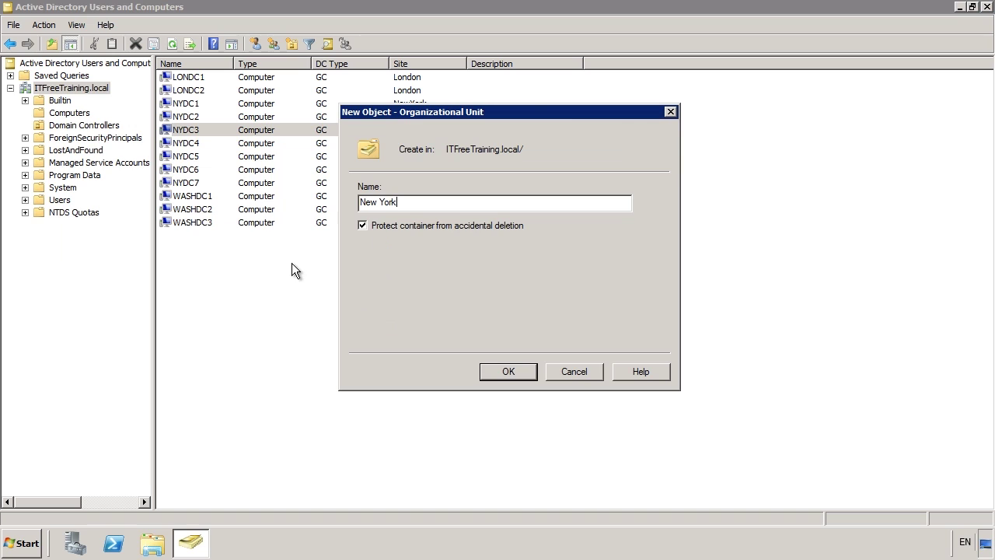
pyautogui.click(534, 375)
# Create a Computers organizational unit nested inside New York.
pyautogui.rightClick(76, 229)
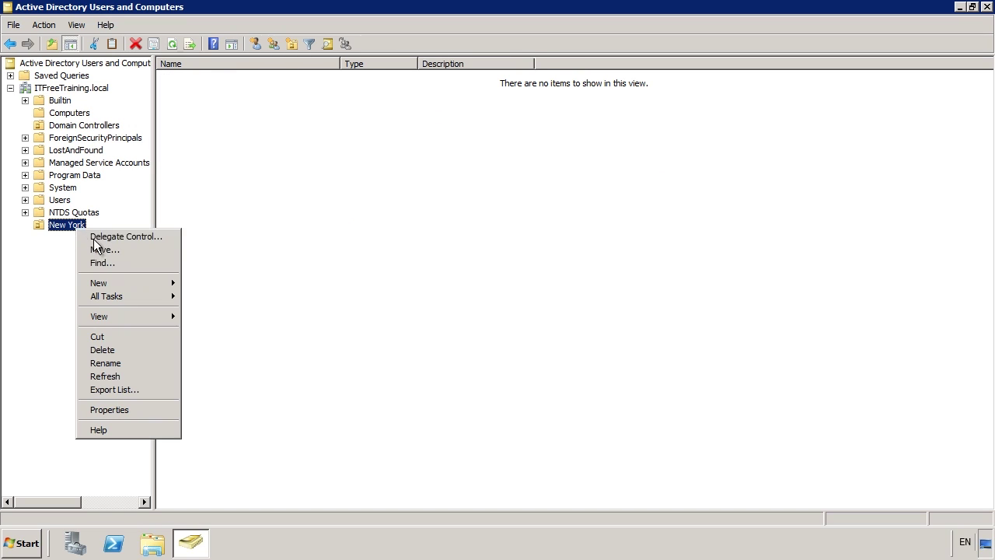
pyautogui.moveTo(102, 285)
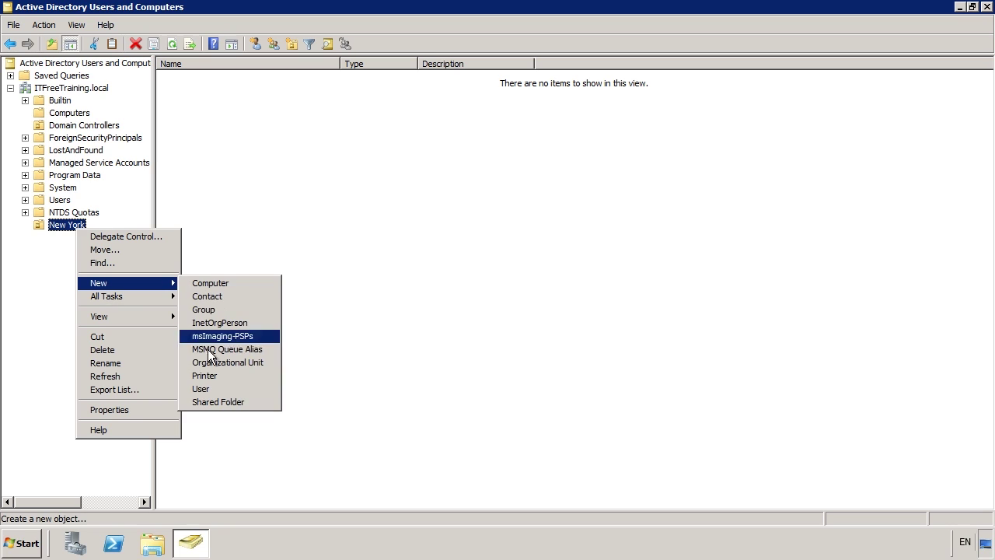
pyautogui.click(265, 364)
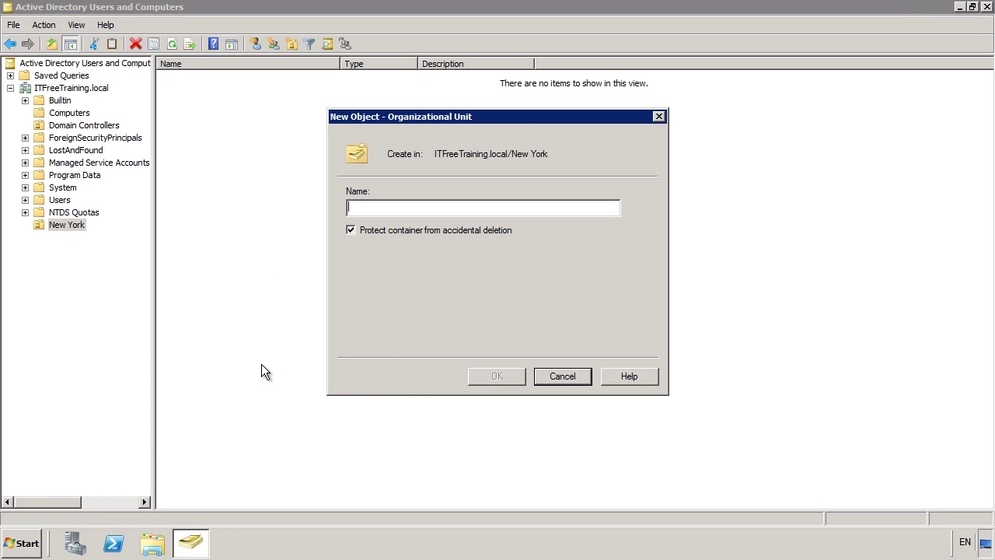
pyautogui.write('Computers')
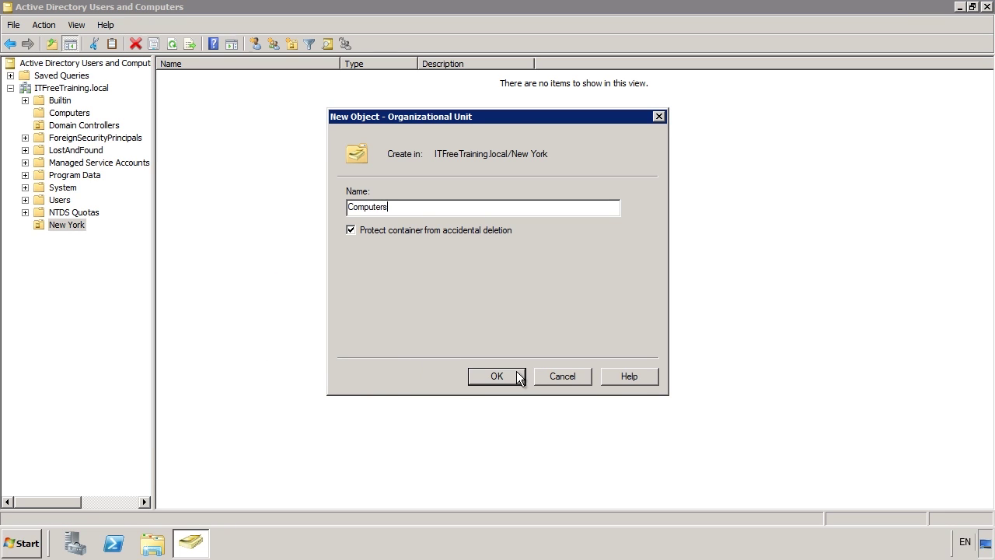
pyautogui.click(518, 377)
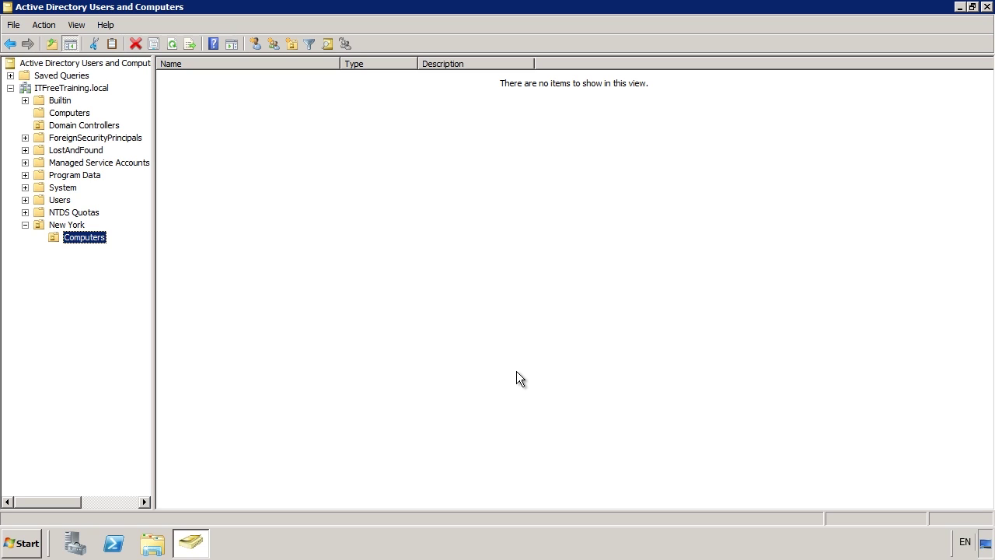
# Begin a new computer object in New York/Computers and enter the name ws2.
pyautogui.rightClick(91, 234)
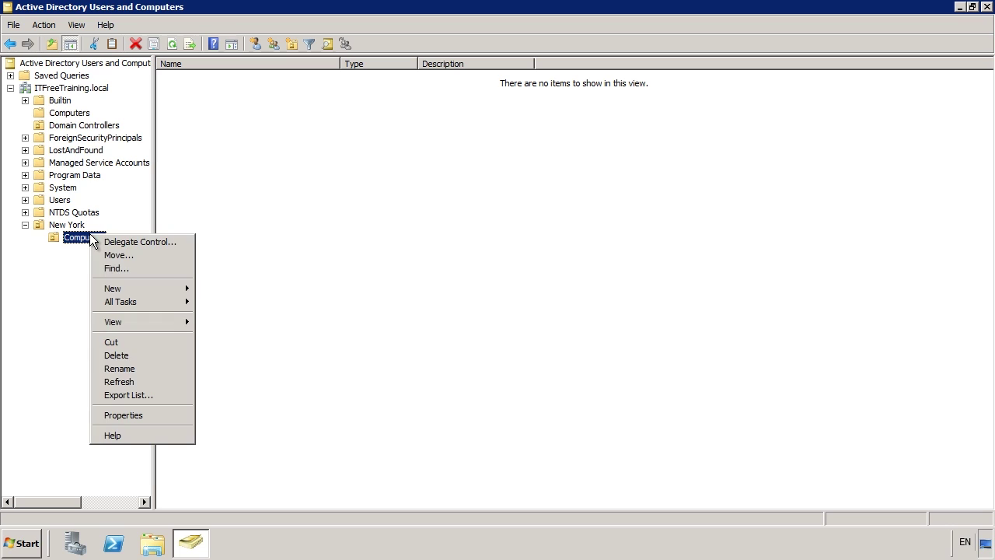
pyautogui.moveTo(132, 289)
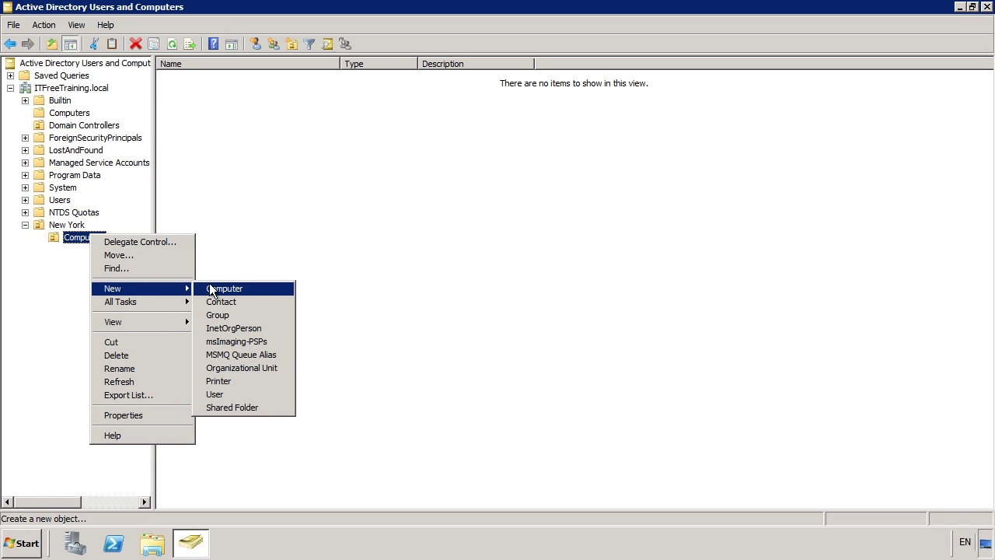
pyautogui.click(282, 290)
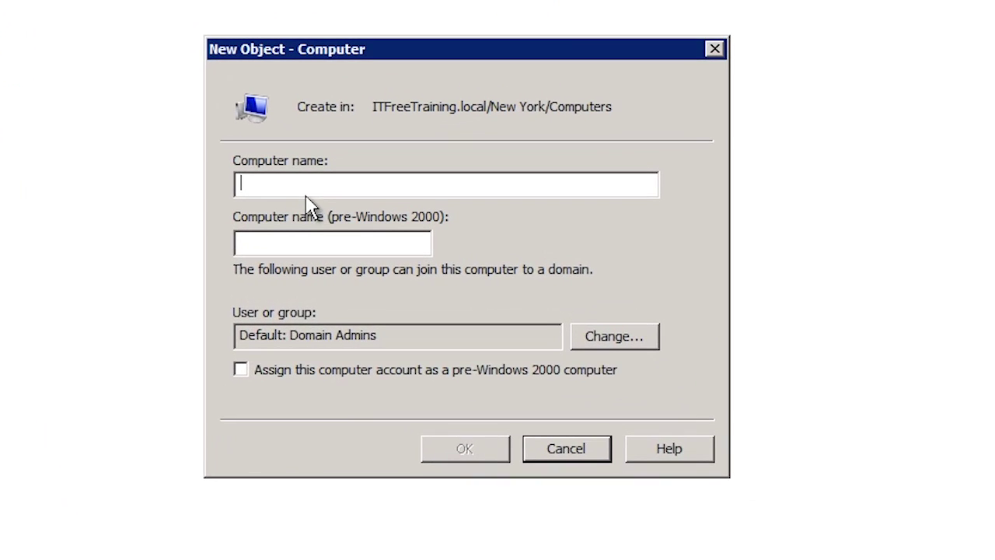
pyautogui.write('ws2')
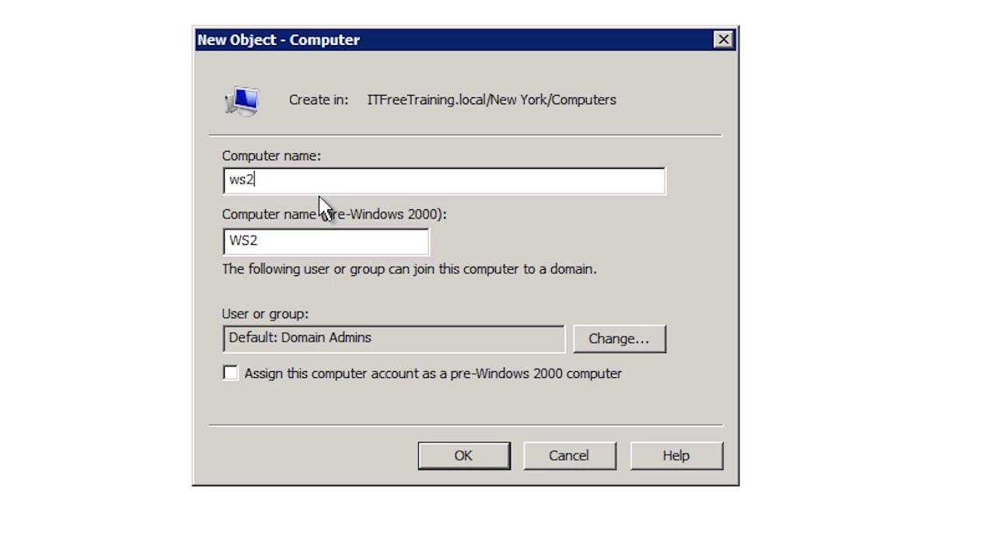
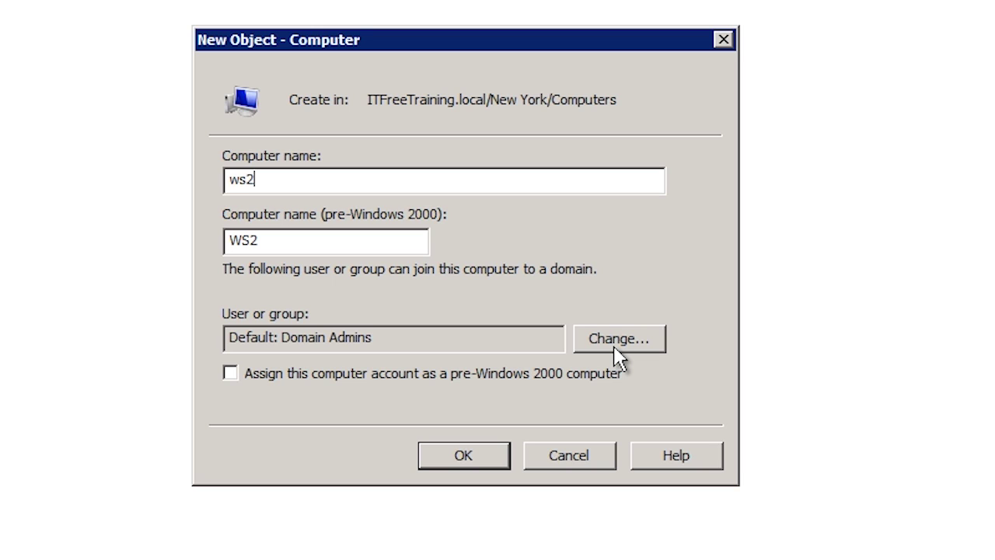
# Allow the Help Desk group to join ws2 to the domain and create the ws2 computer account.
pyautogui.click(618, 346)
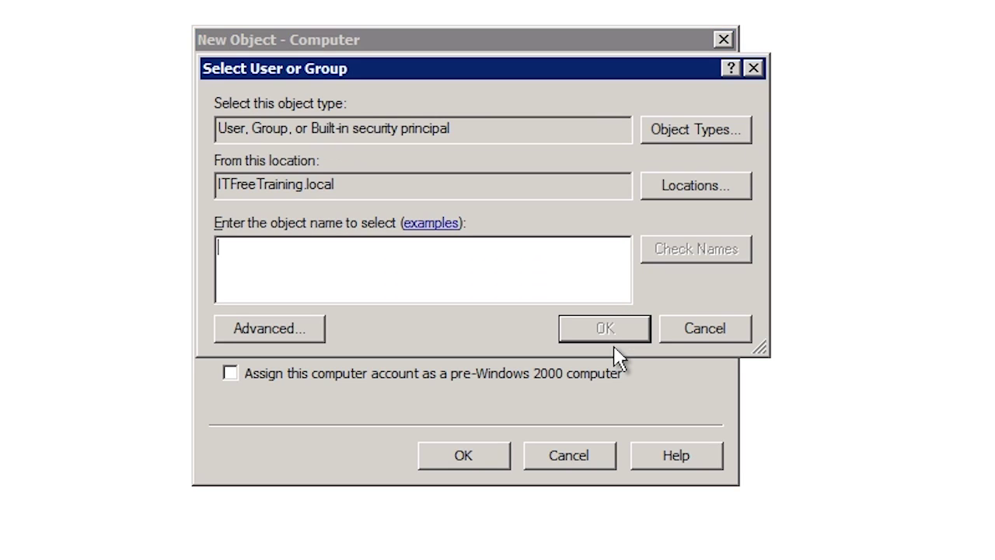
pyautogui.write('help')
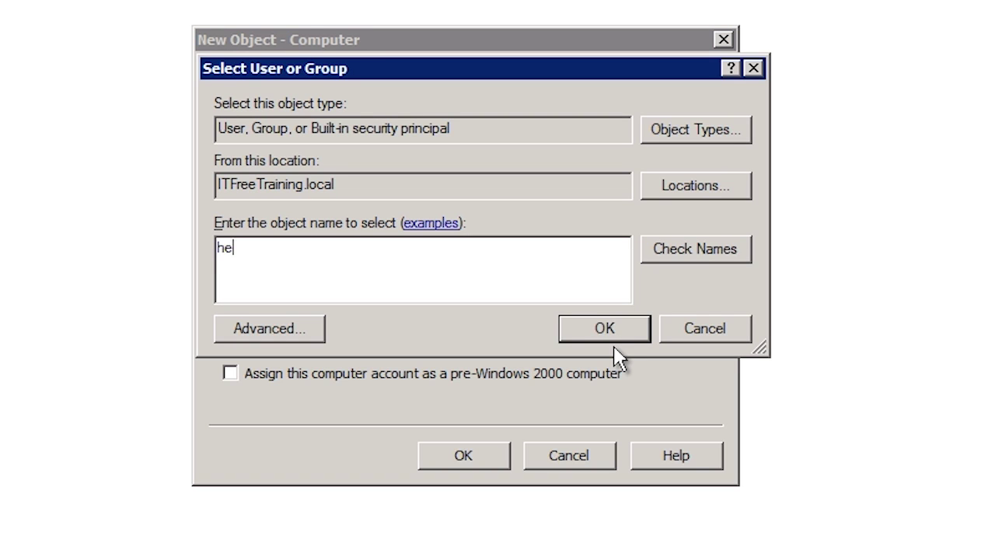
pyautogui.click(614, 339)
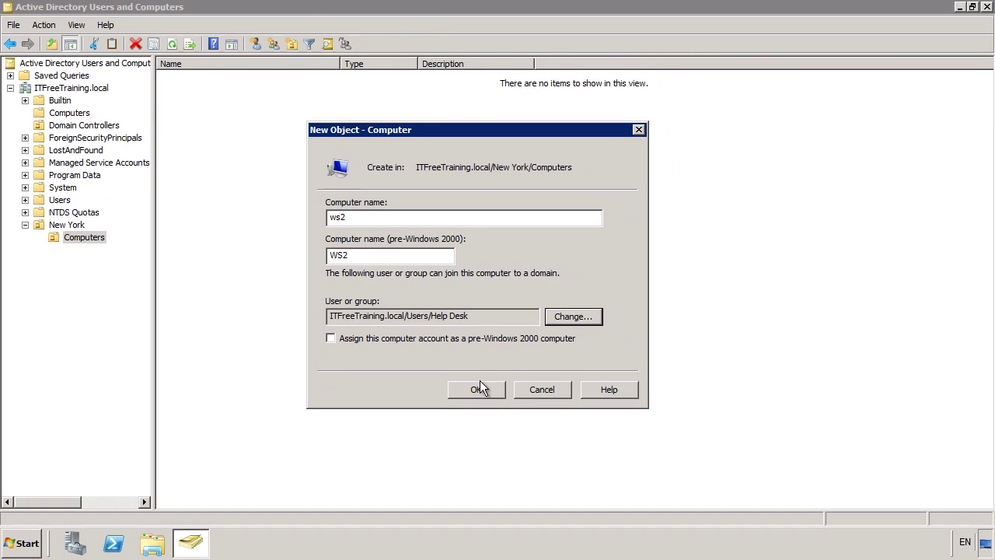
pyautogui.click(470, 451)
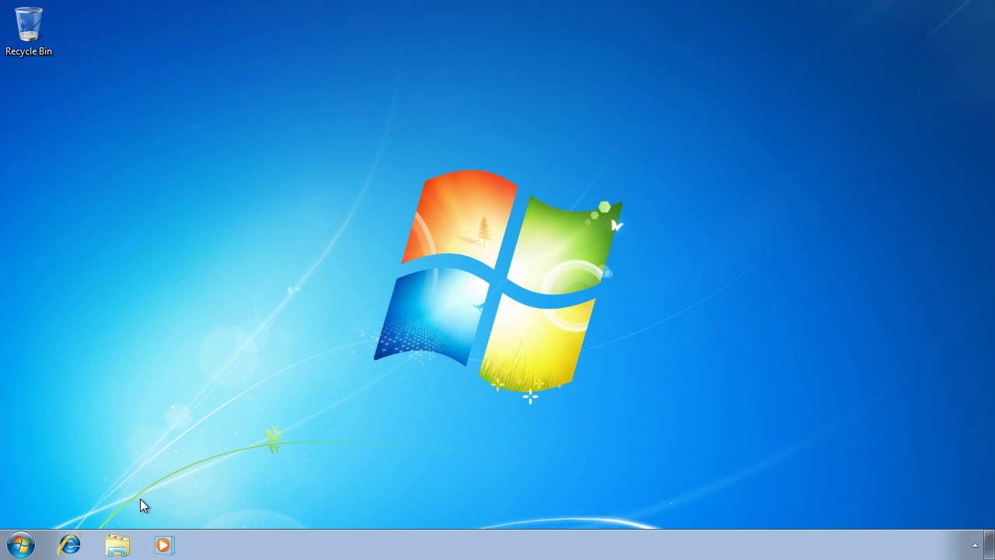
# Open Computer's system settings and set ws2's membership to domain ITFreeTraining.local.
pyautogui.click(121, 545)
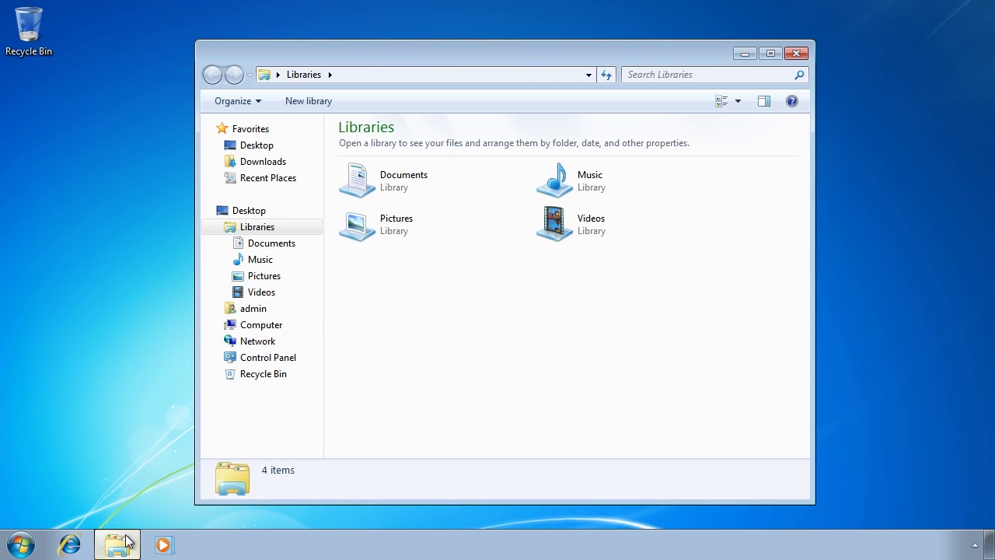
pyautogui.rightClick(257, 335)
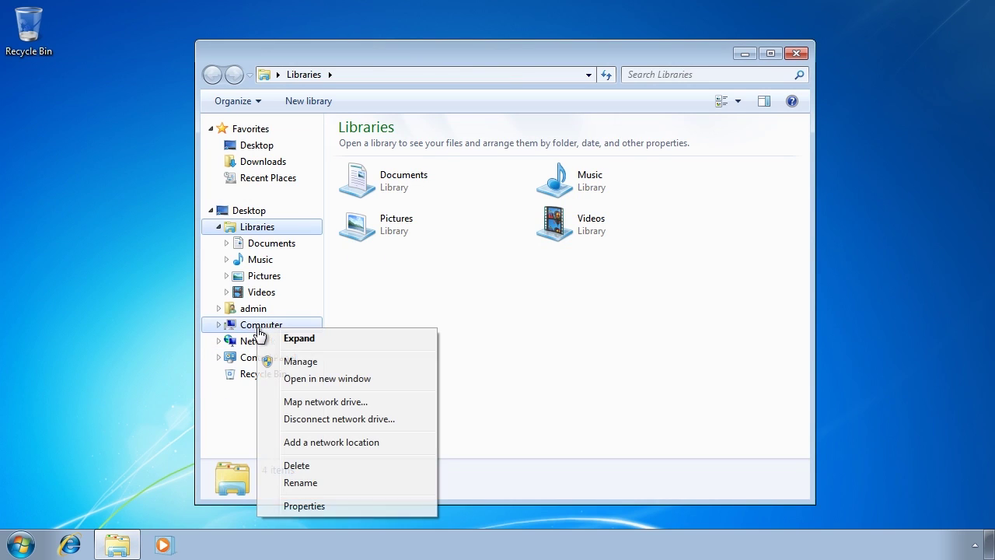
pyautogui.click(355, 506)
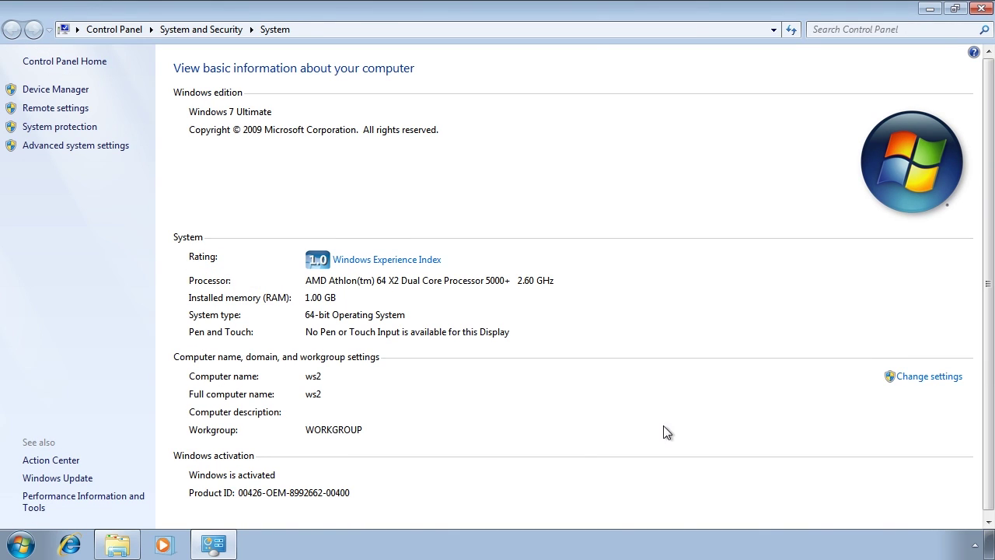
pyautogui.click(907, 377)
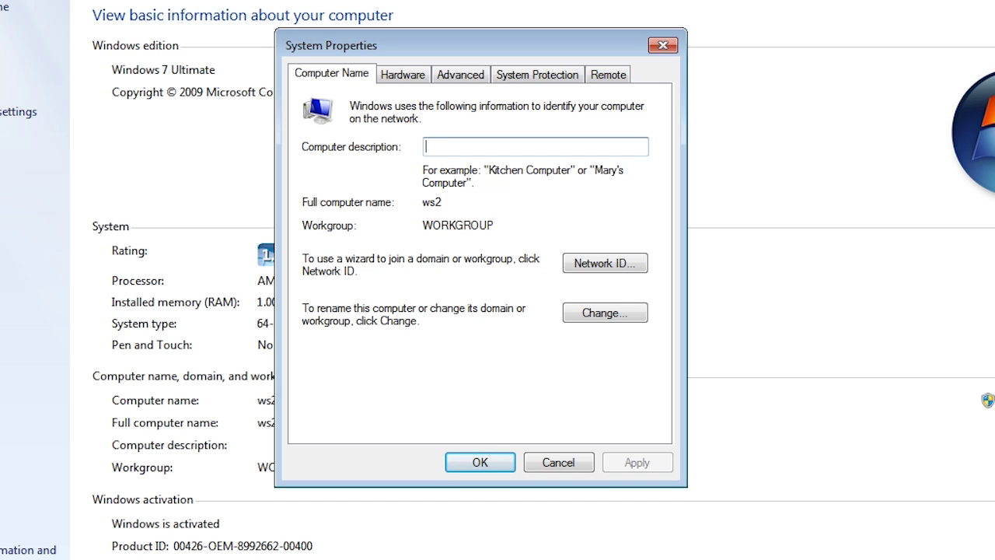
pyautogui.click(603, 314)
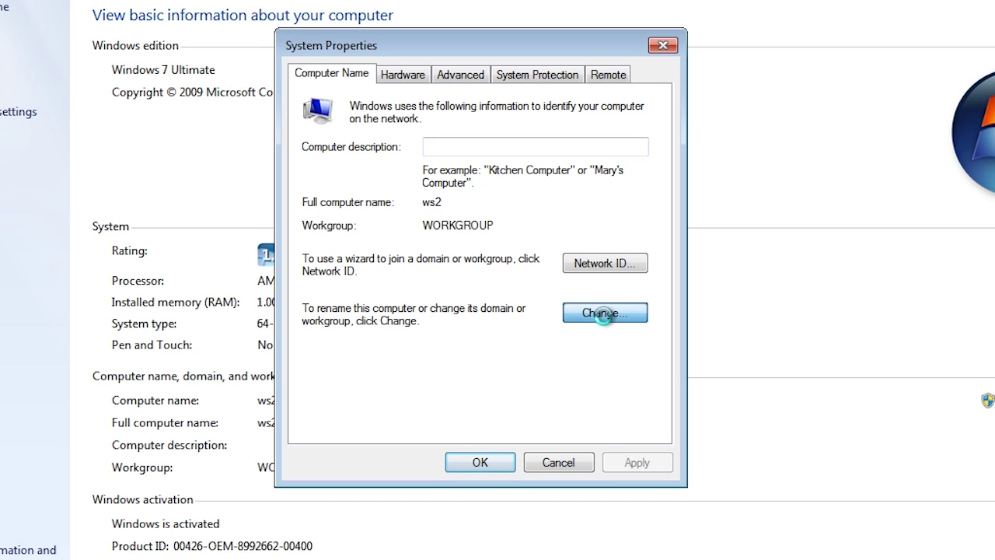
pyautogui.click(336, 304)
pyautogui.write('ITFree Training.local')
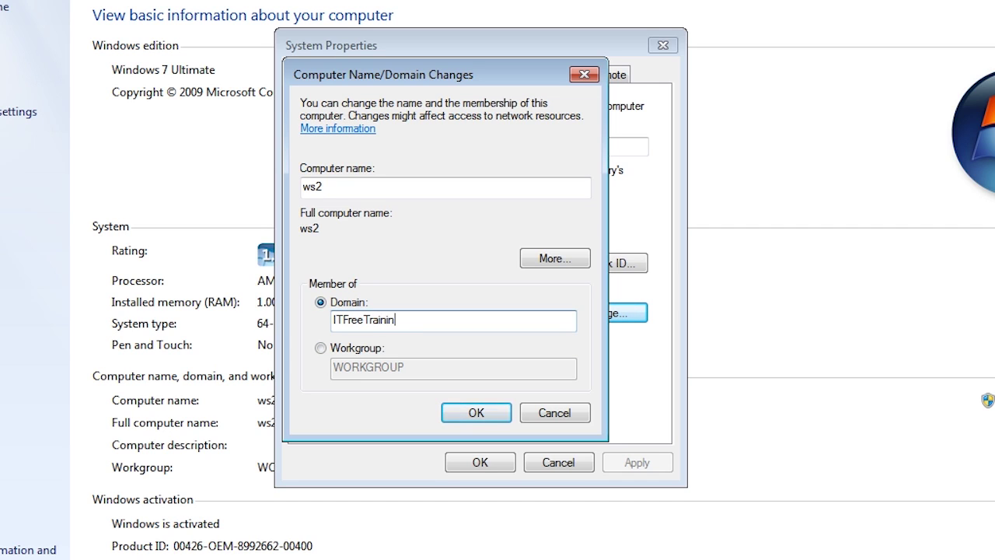
# Submit the domain join using the HelpDesk account and its password.
pyautogui.click(475, 413)
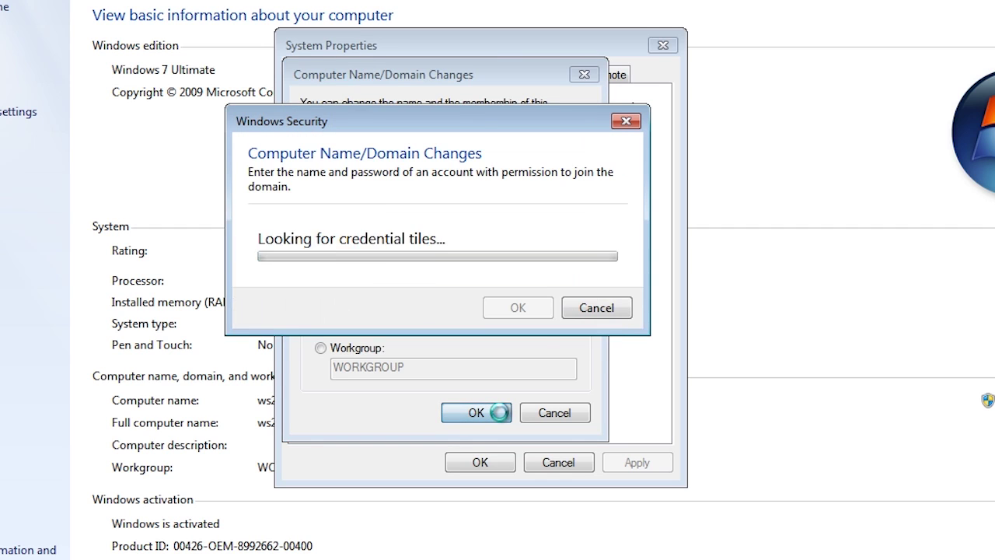
pyautogui.write('H')
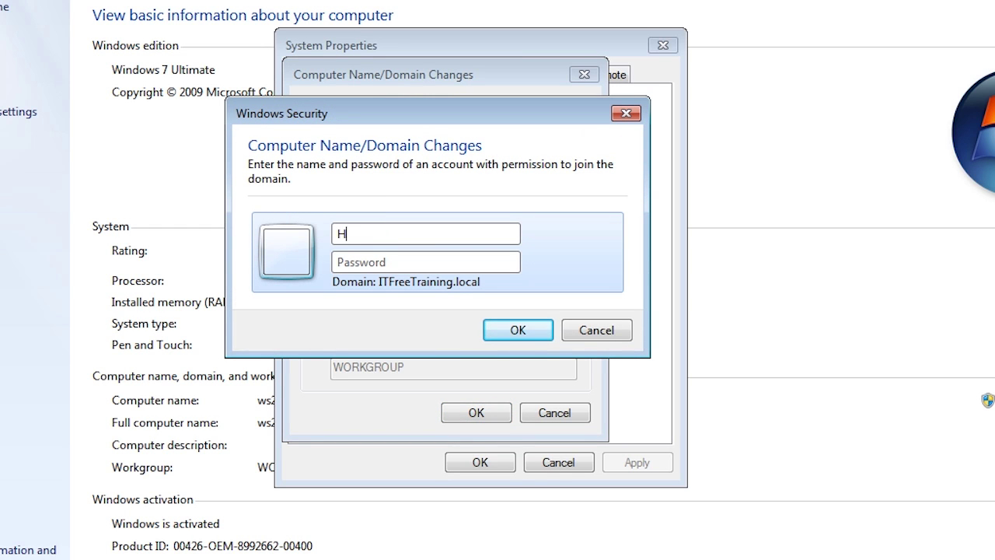
pyautogui.write('elpDesk')
pyautogui.press('Tab')
pyautogui.press('Return')
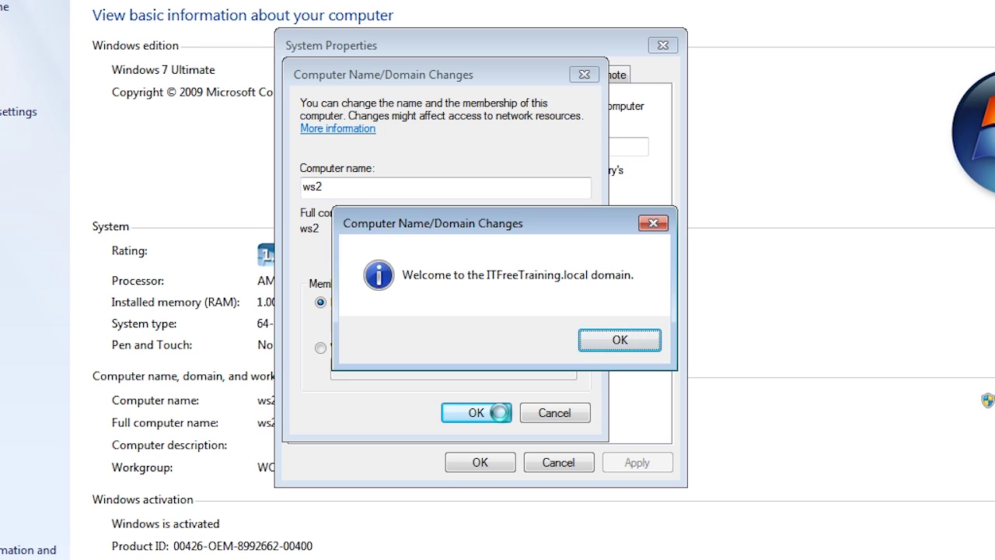
# Acknowledge the domain welcome and restart notices, then close System Properties.
pyautogui.click(626, 340)
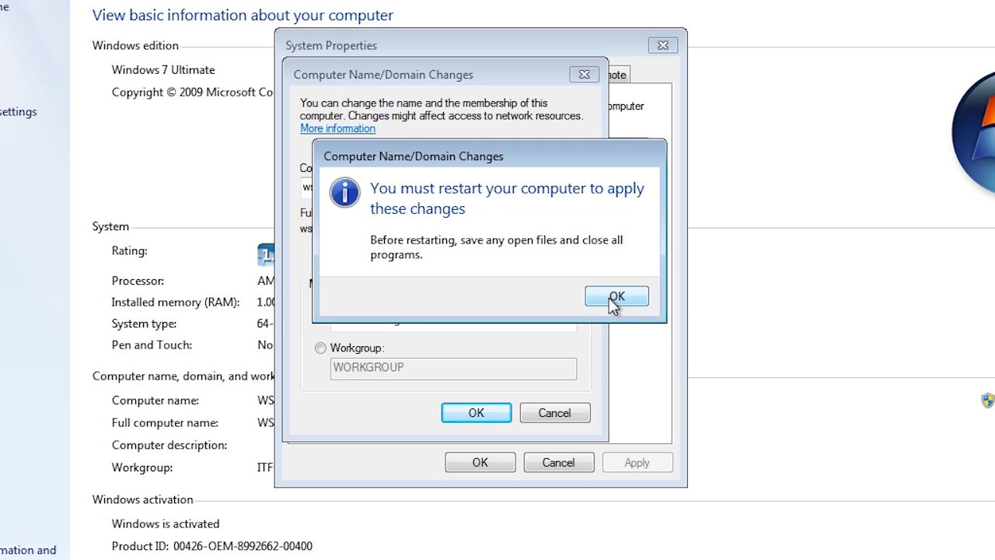
pyautogui.click(616, 297)
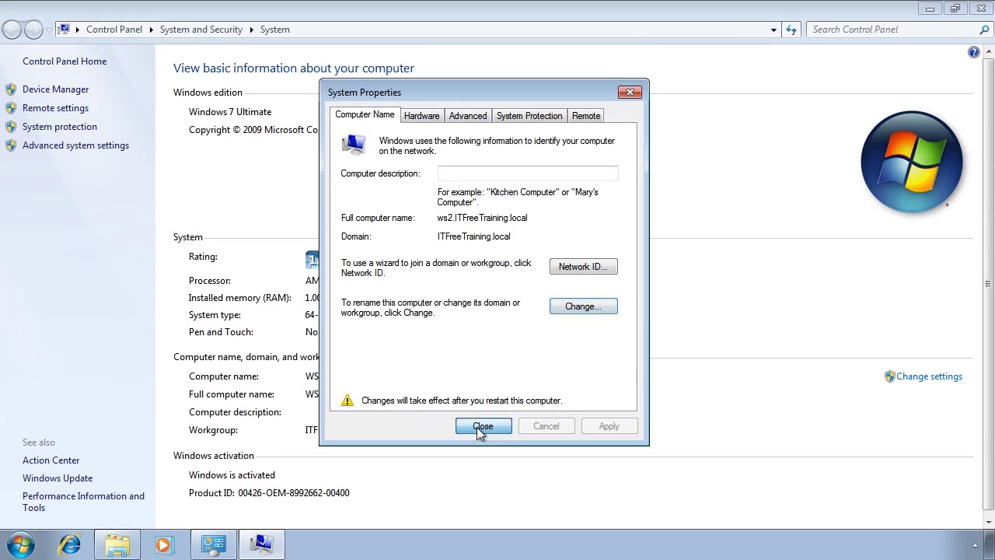
pyautogui.click(480, 462)
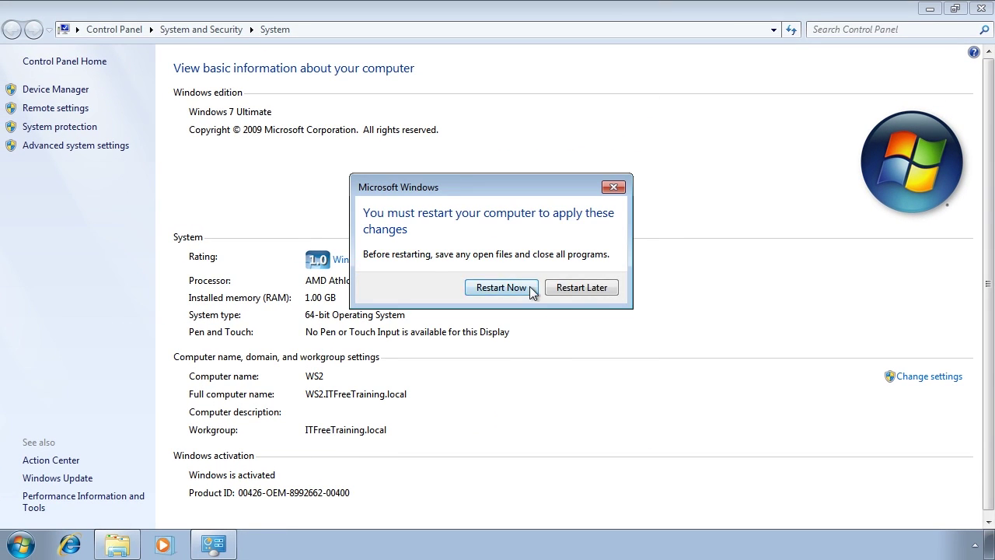
# Restart ws2 immediately from the restart prompt.
pyautogui.click(534, 287)
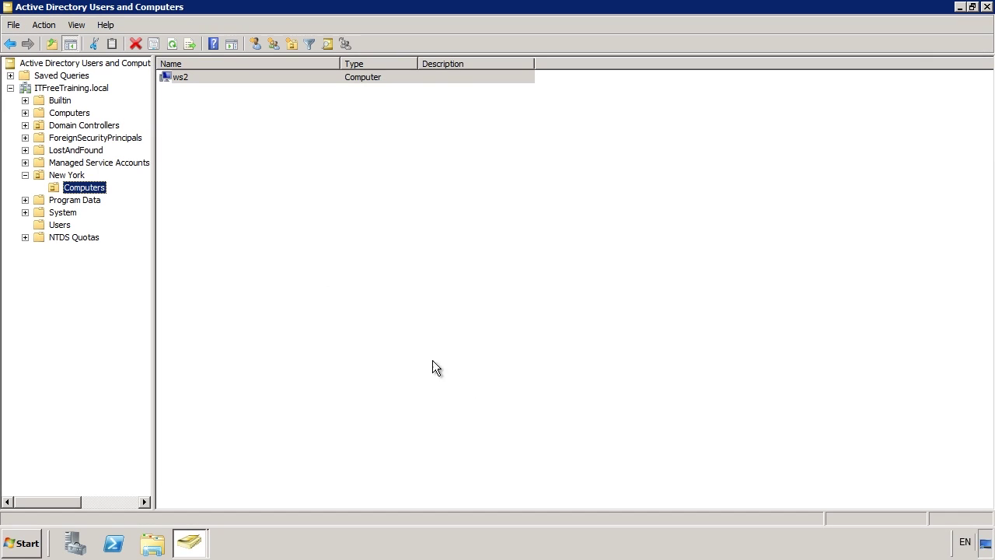
# Reset the ws2 computer account in New York > Computers and confirm it.
pyautogui.rightClick(167, 76)
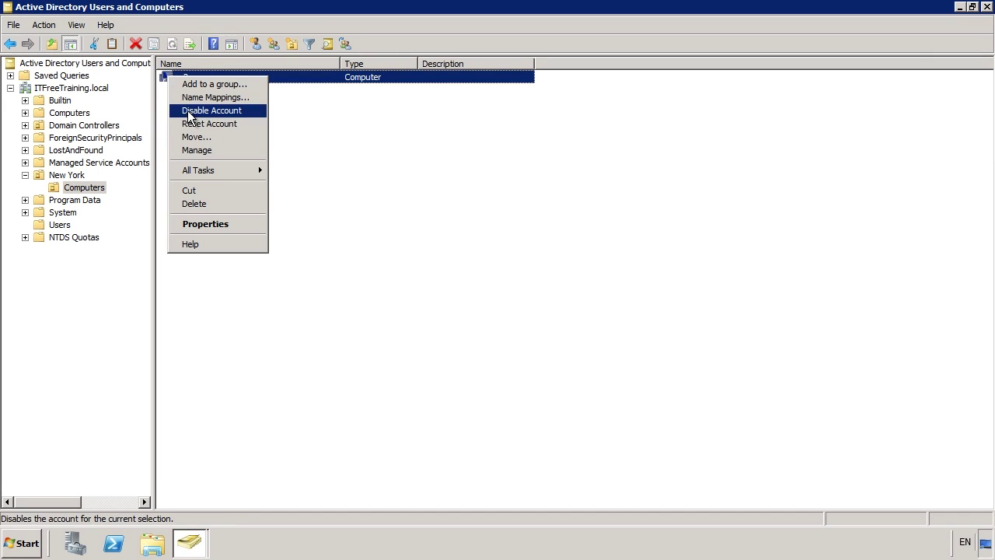
pyautogui.click(262, 126)
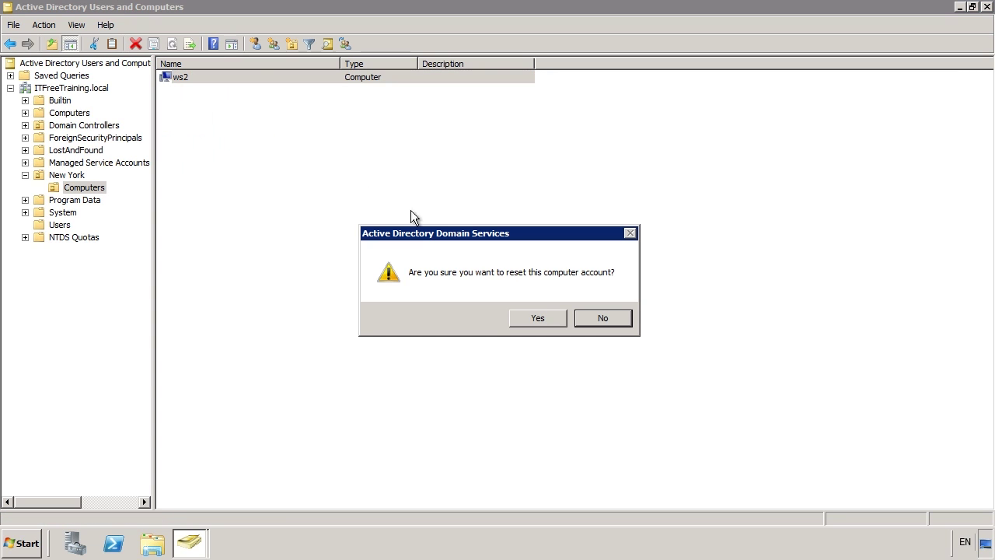
pyautogui.click(554, 316)
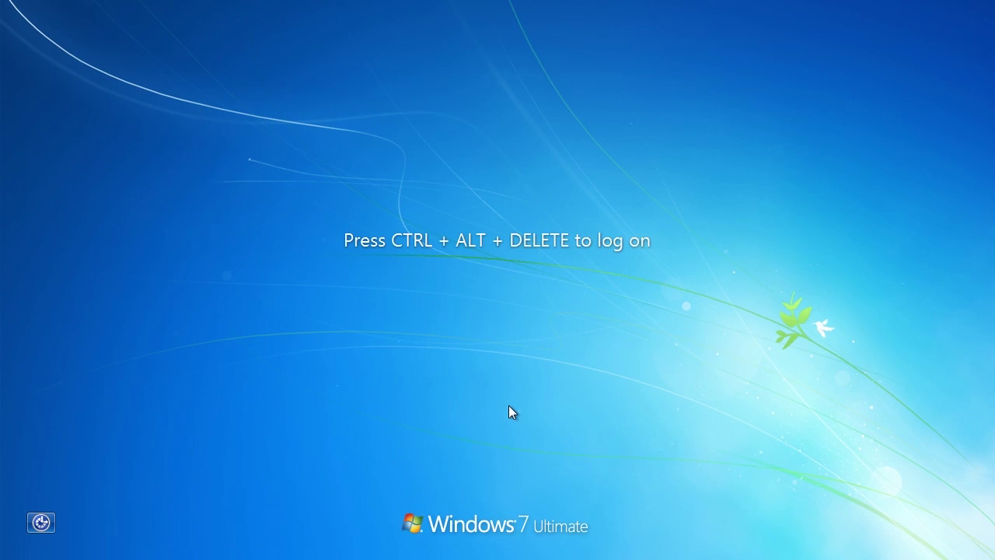
pyautogui.hotkey('ctrl', 'alt', 'Delete')
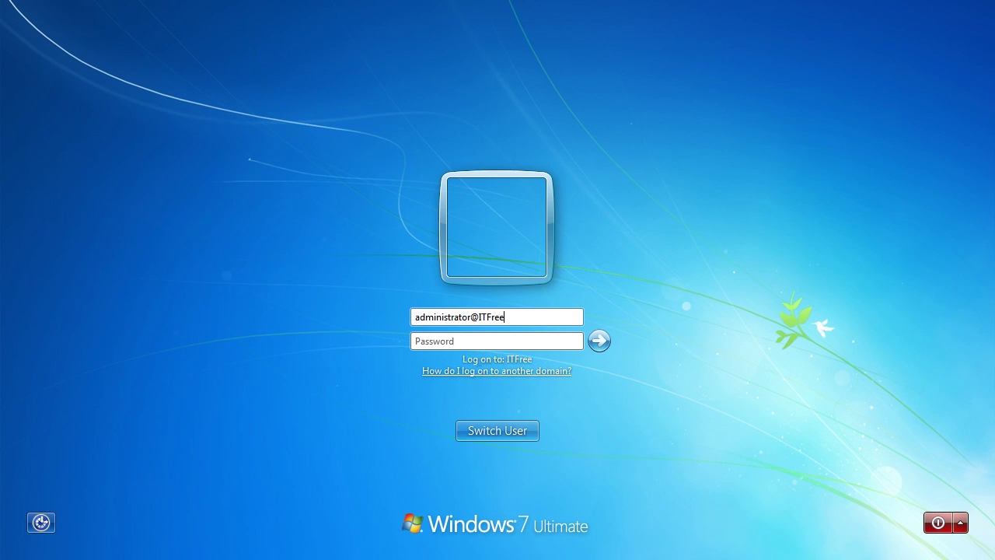
pyautogui.press('Tab')
pyautogui.write('********')
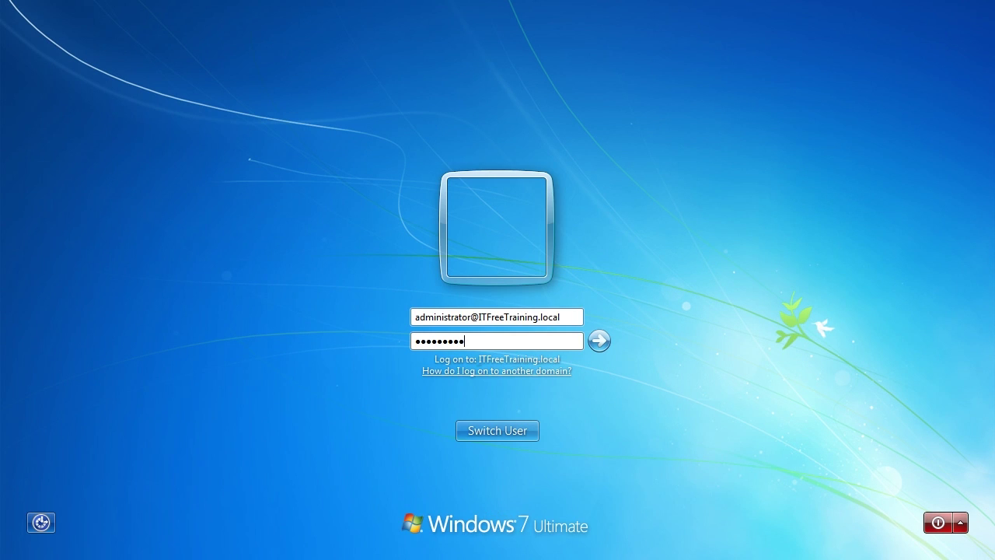
pyautogui.press('Return')
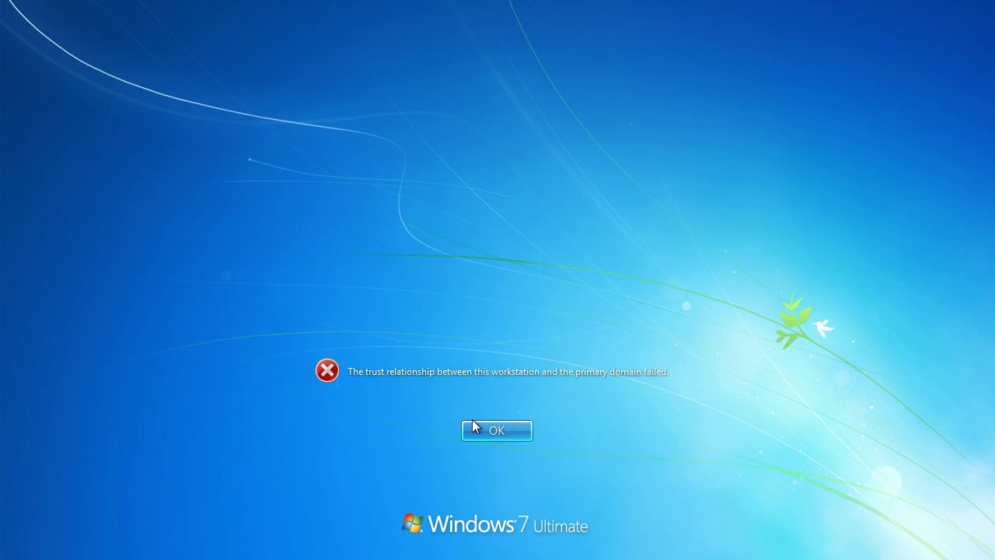
# Dismiss the trust relationship error and sign in with the local ws2\admin account.
pyautogui.click(473, 425)
pyautogui.press('Return')
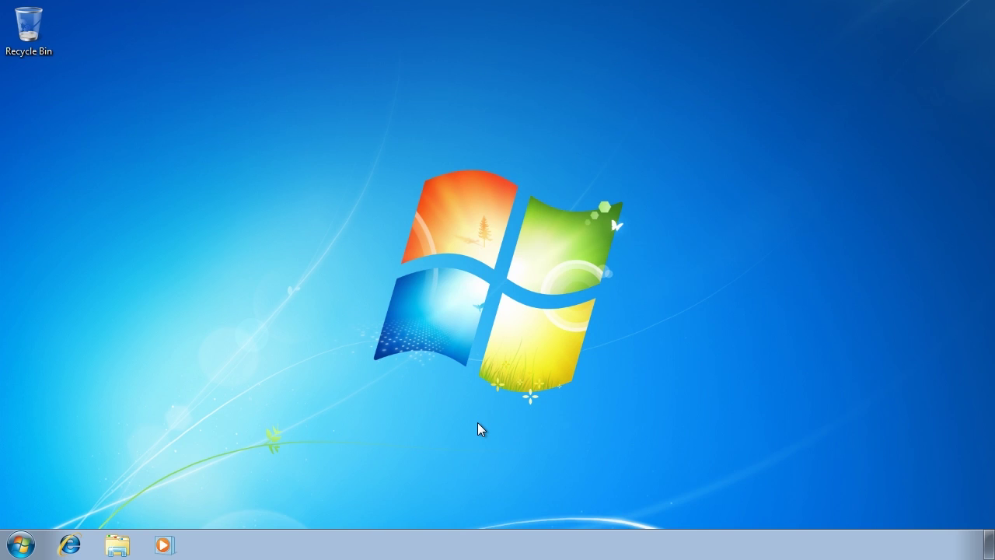
# Open System Properties via Control Panel > System and Security > System > Change settings.
pyautogui.click(21, 544)
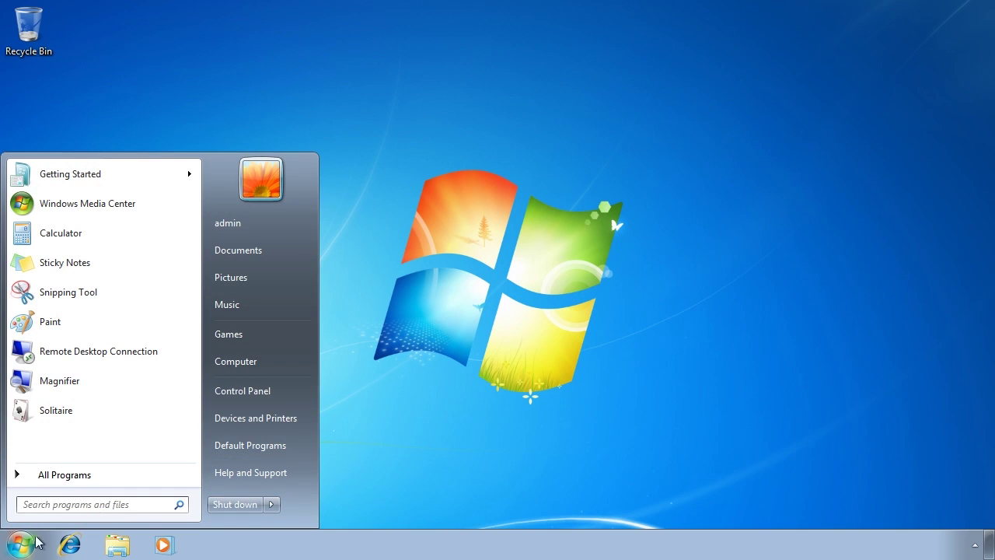
pyautogui.click(289, 394)
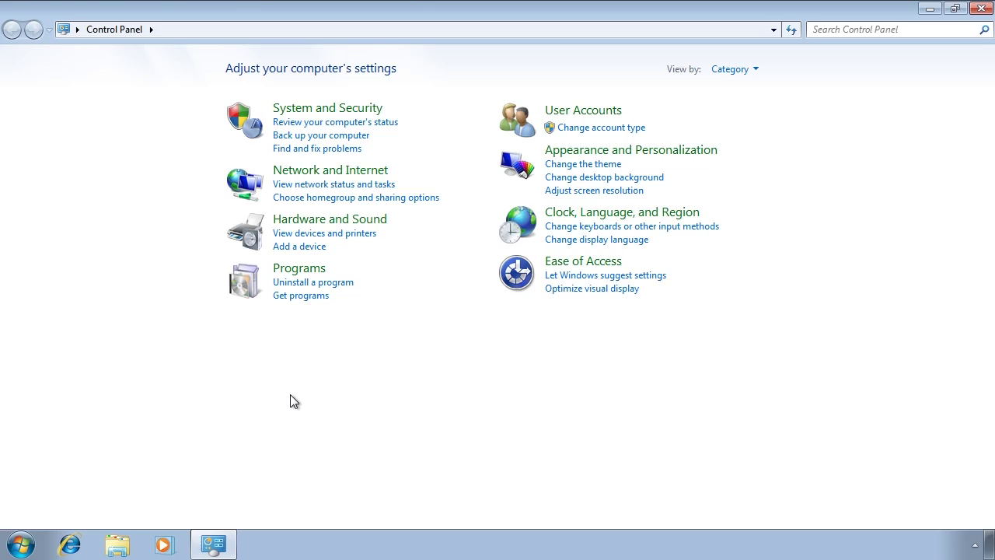
pyautogui.click(330, 118)
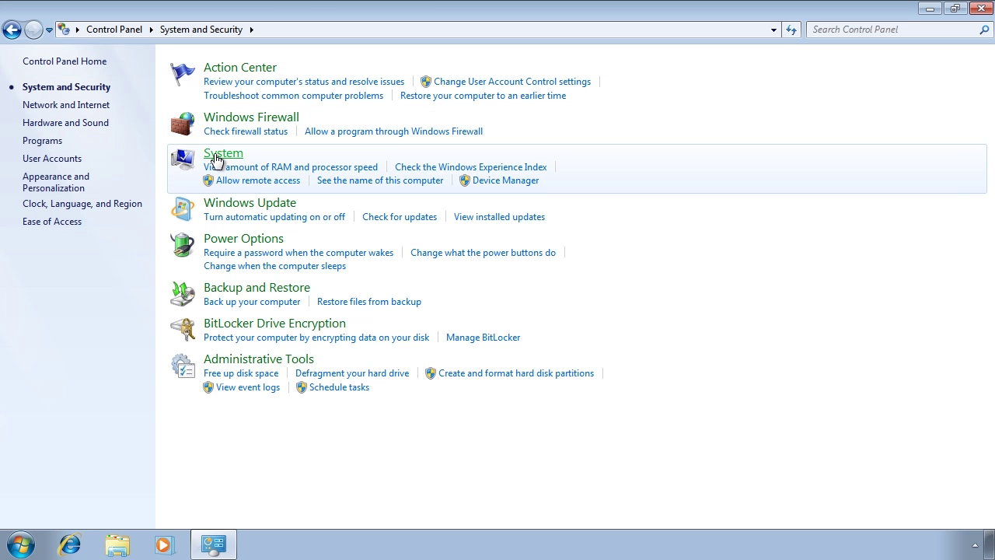
pyautogui.click(217, 159)
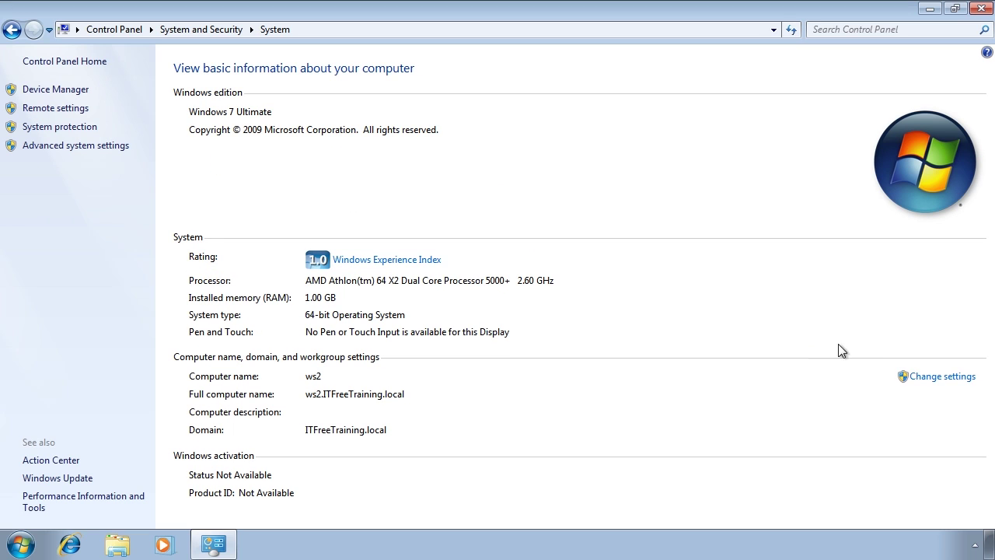
pyautogui.click(943, 380)
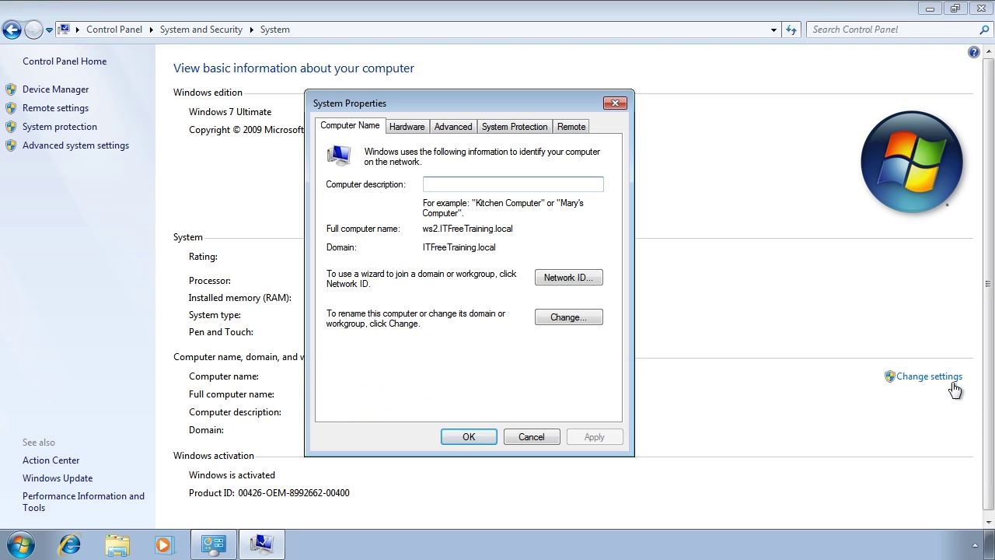
# Switch ws2's membership to workgroup WORKGROUP and submit the change.
pyautogui.click(577, 320)
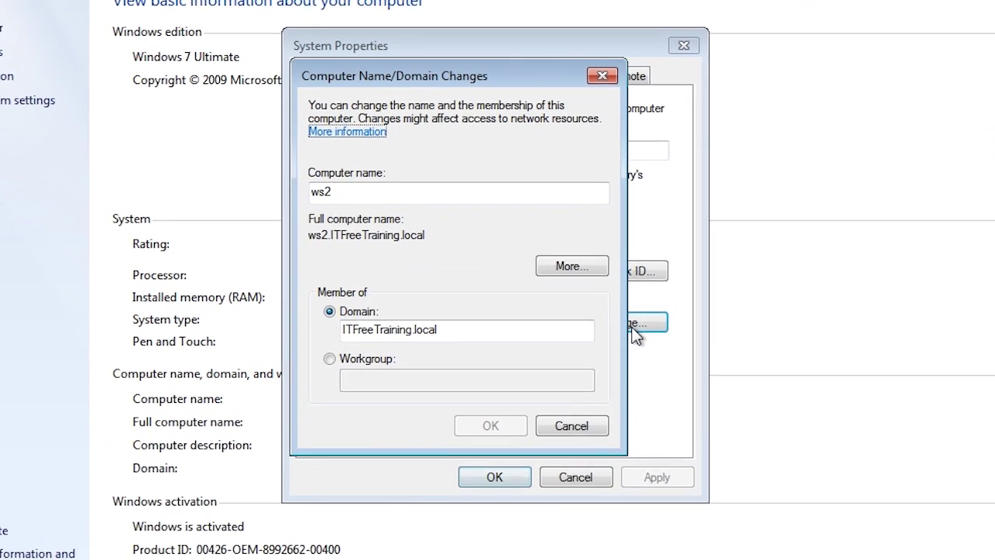
pyautogui.click(378, 366)
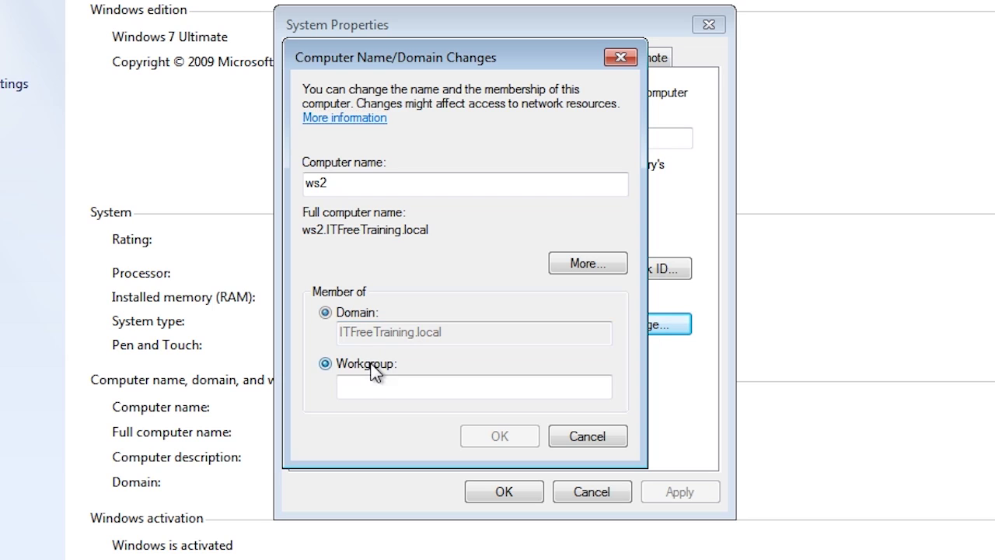
pyautogui.click(397, 384)
pyautogui.write('WORKGROUP')
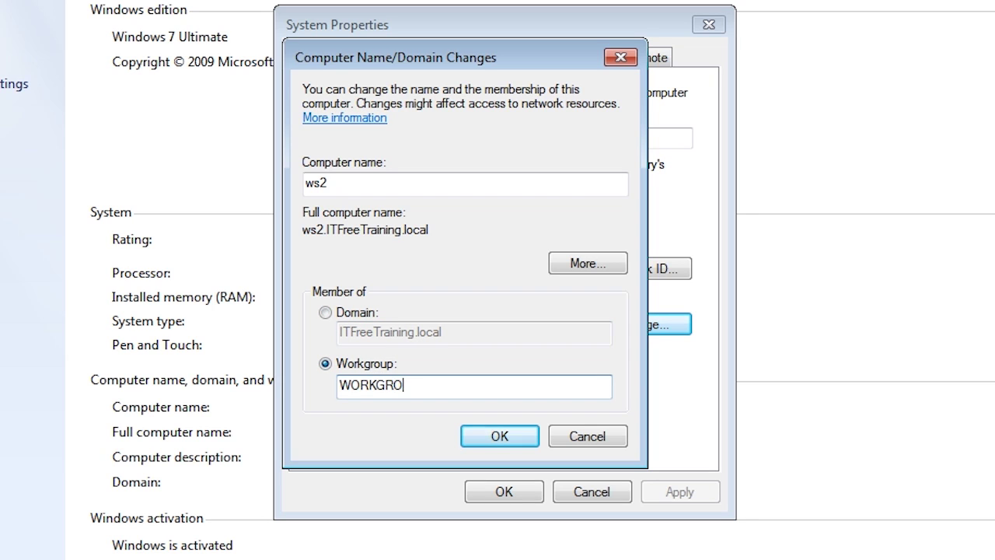
pyautogui.click(510, 435)
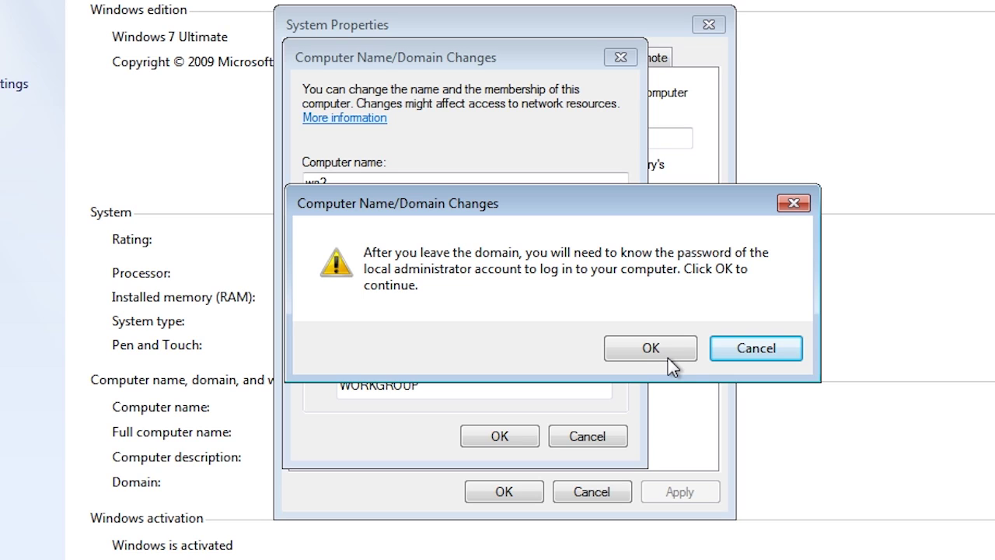
# Accept the leave-domain warning, enter the domain administrator credentials, and acknowledge the WORKGROUP welcome.
pyautogui.click(668, 358)
pyautogui.click(535, 433)
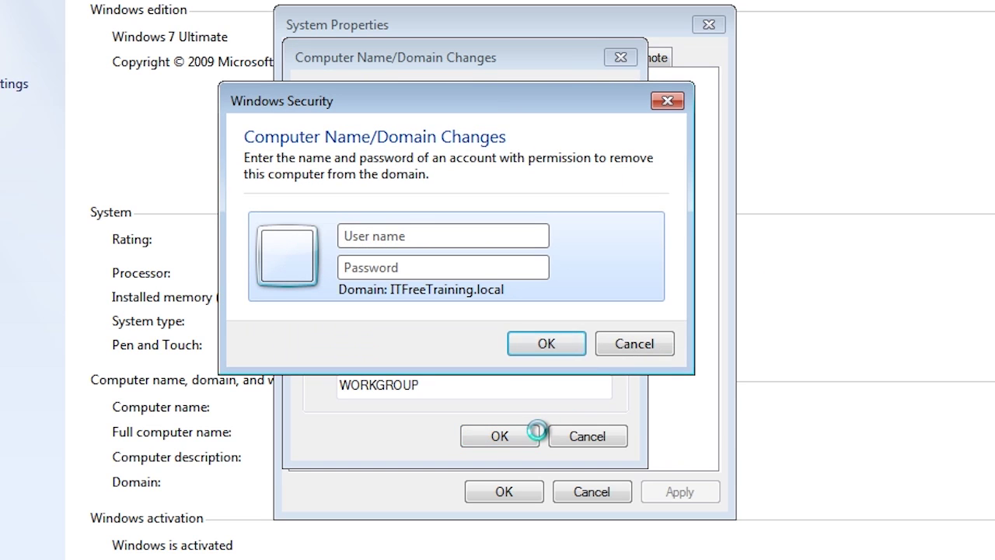
pyautogui.write('administrator')
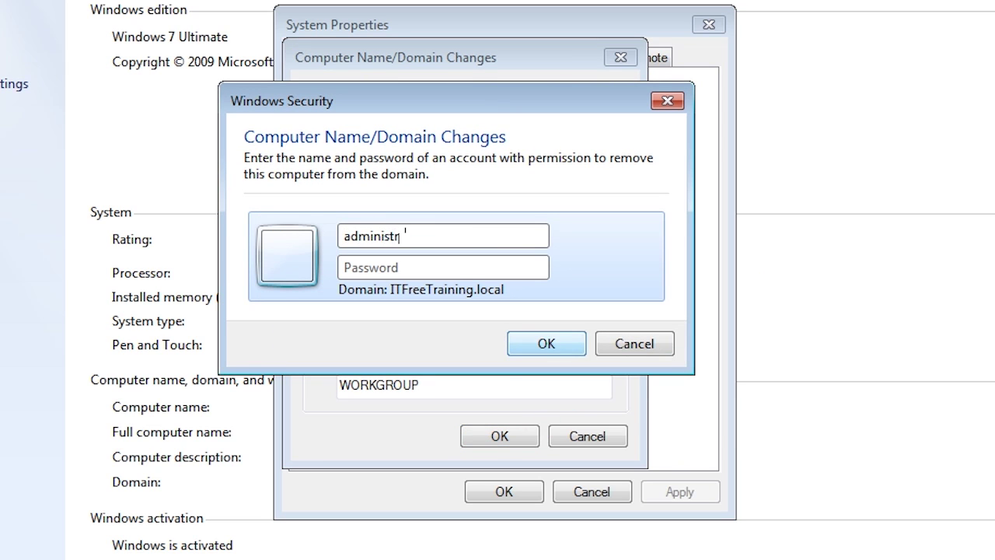
pyautogui.press('Tab')
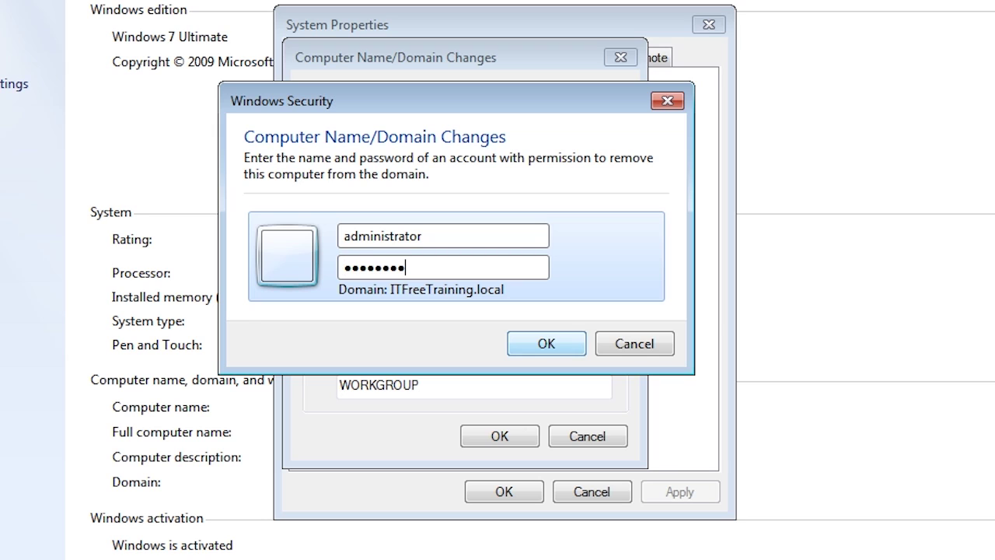
pyautogui.click(565, 345)
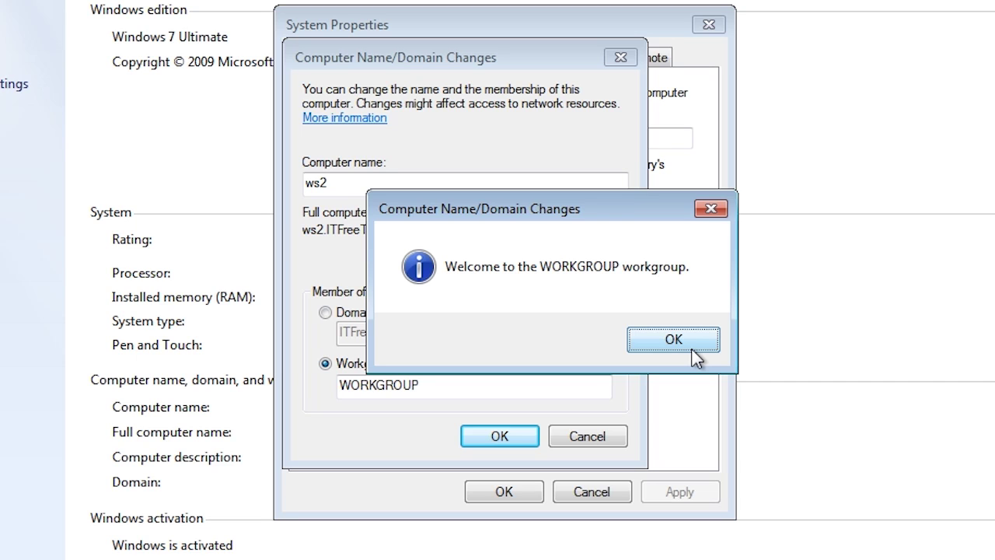
pyautogui.click(692, 349)
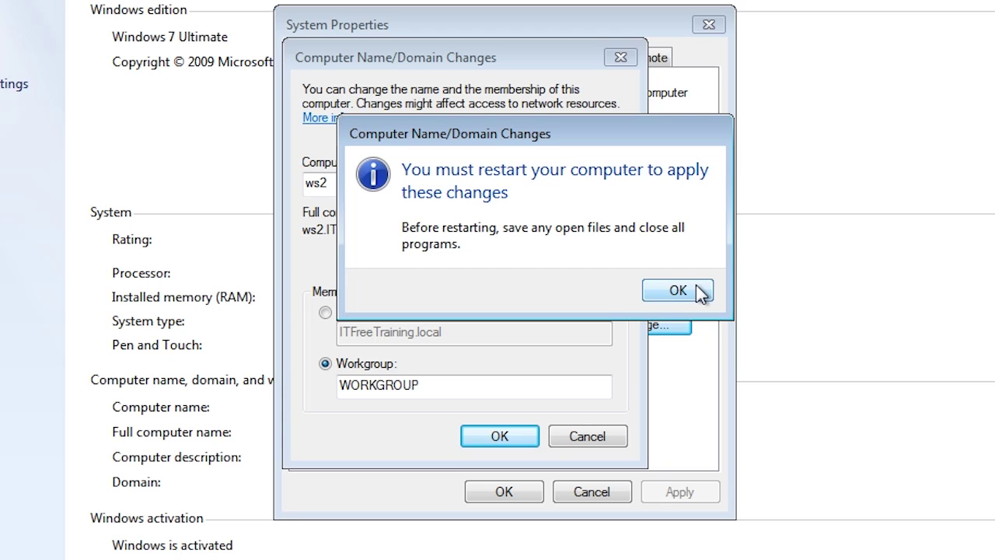
# Dismiss the restart prompt and set ws2's membership to domain ITFreeTraining.local.
pyautogui.click(698, 286)
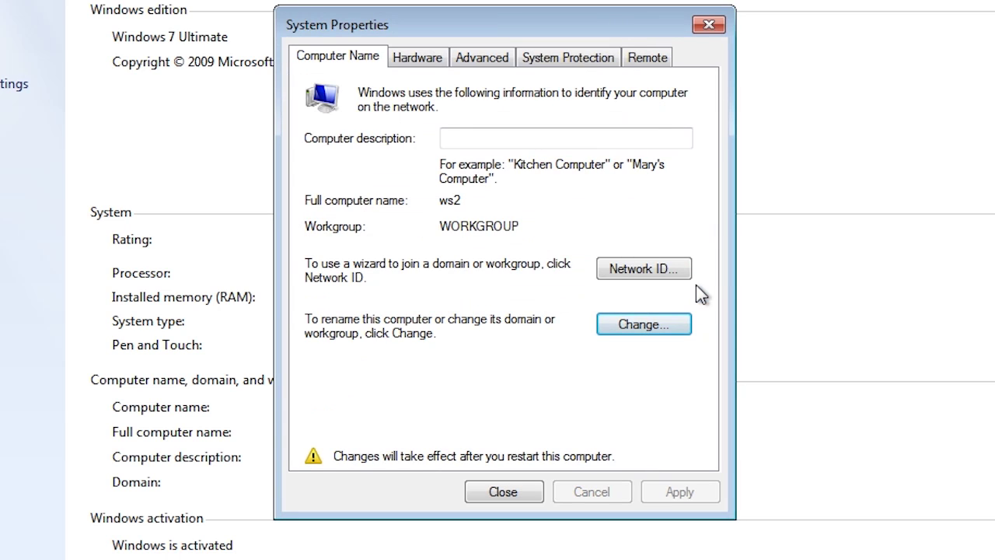
pyautogui.click(671, 330)
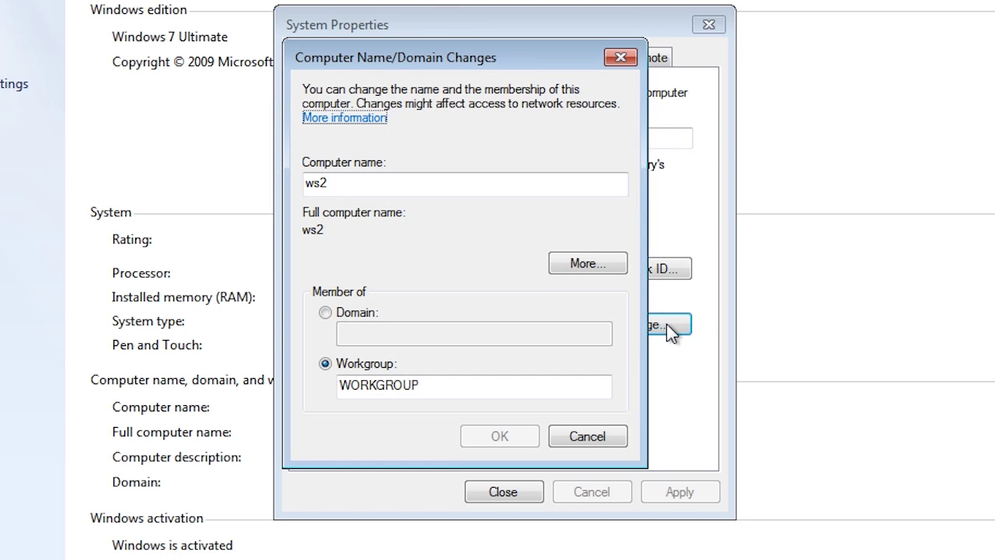
pyautogui.click(346, 318)
pyautogui.write('ITFr')
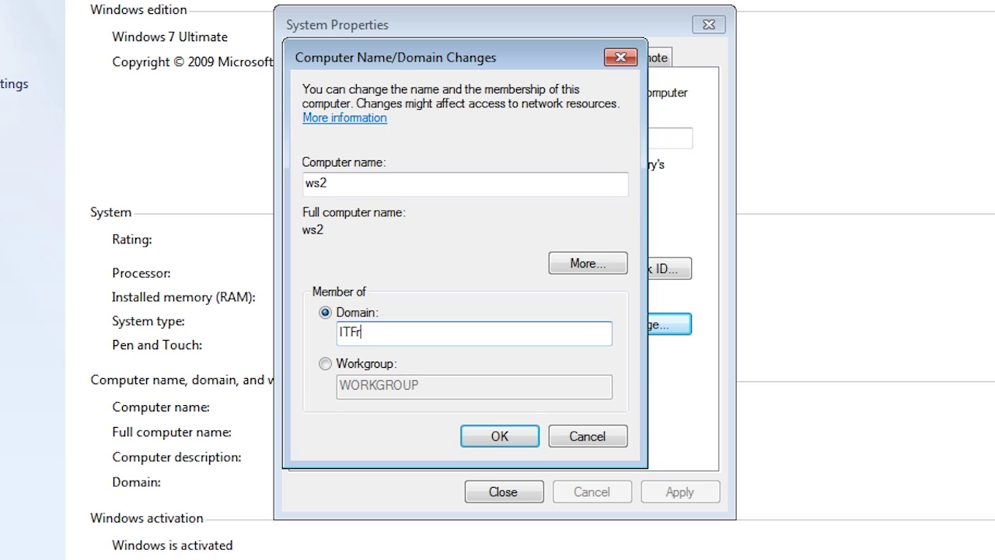
pyautogui.write('eeTraining.local')
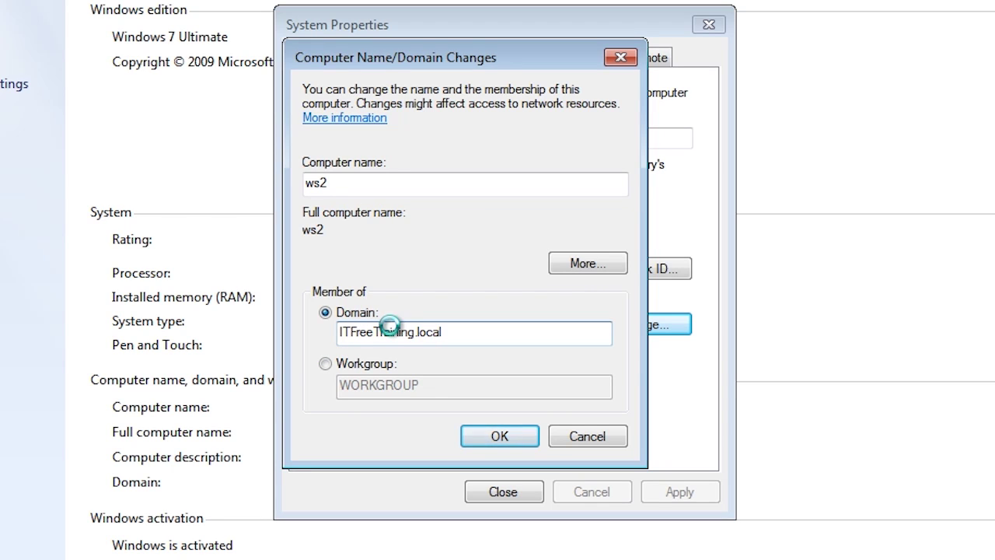
pyautogui.press('Return')
# Enter the administrator user name and password to authorize the domain join.
pyautogui.write('administrator')
pyautogui.press('Tab')
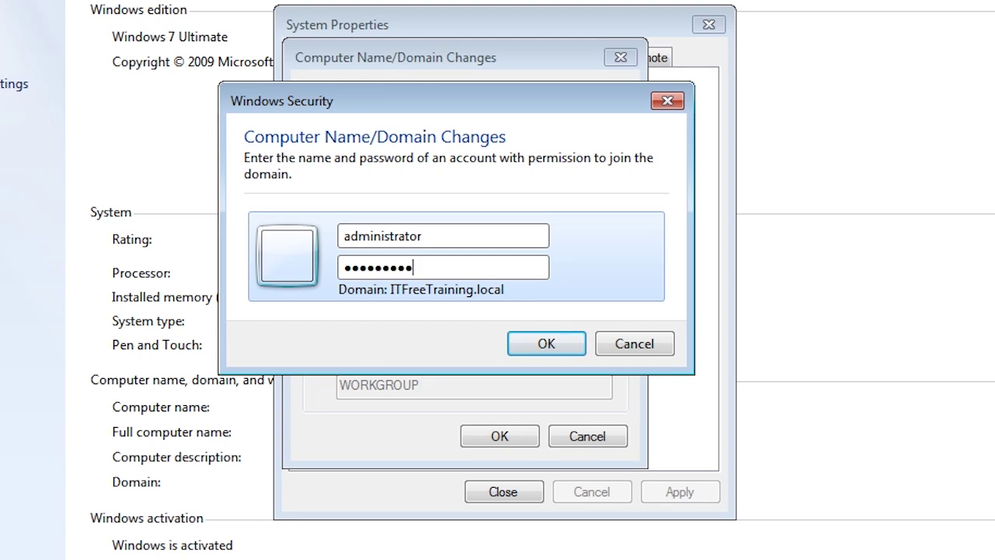
pyautogui.click(579, 350)
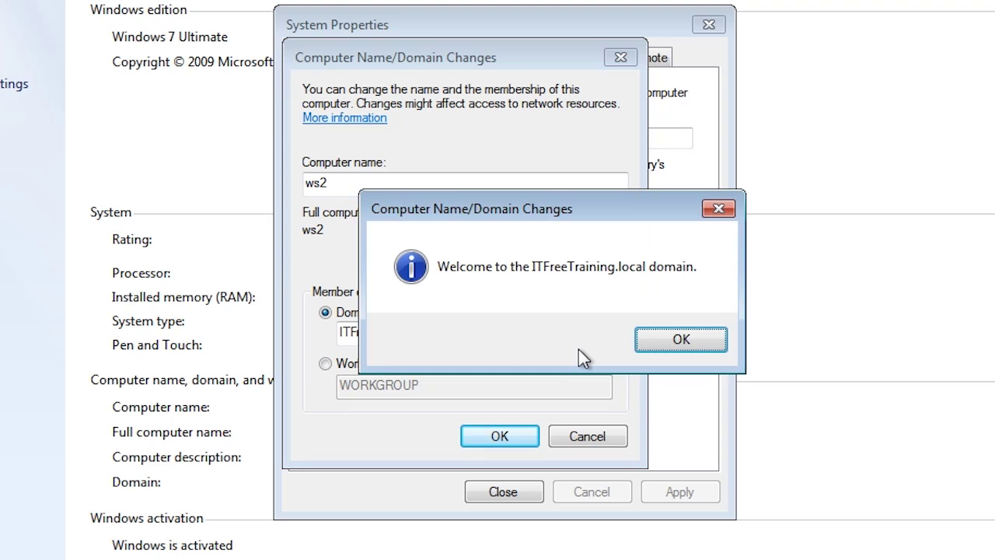